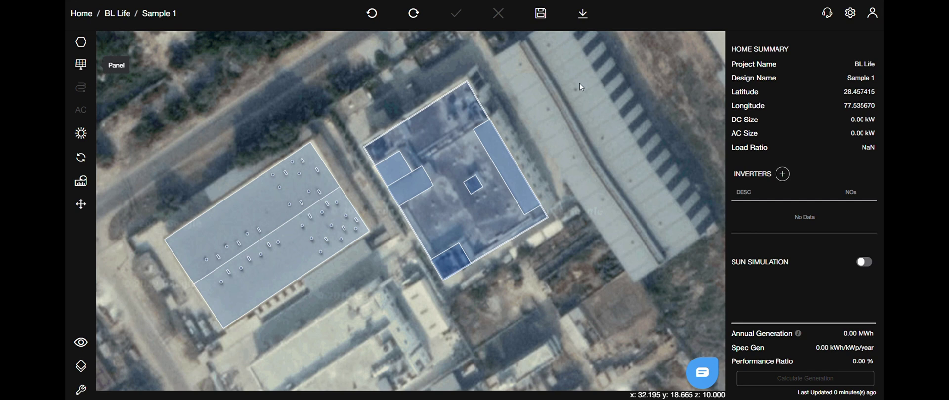
Fill the central building's roof face with solar panels.
click(434, 208)
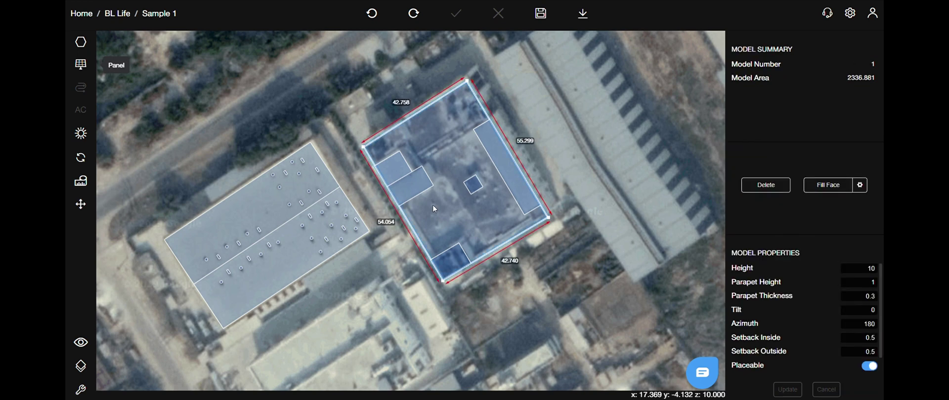
click(840, 187)
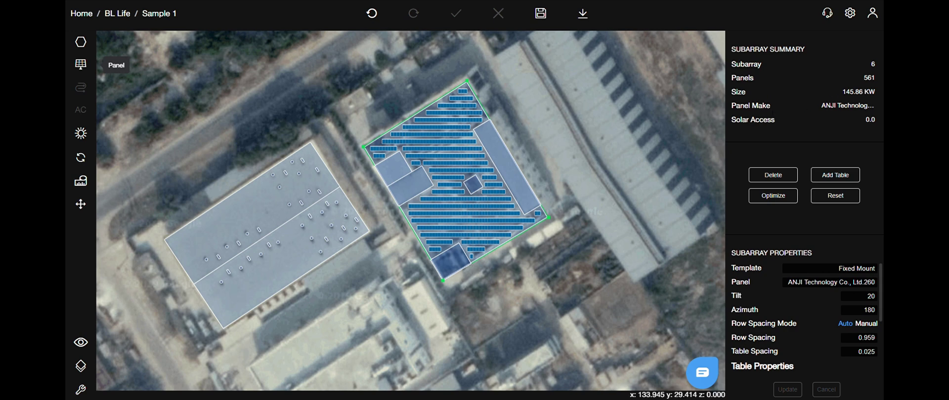
Delete the new panel subarray and undo the deletion.
click(765, 176)
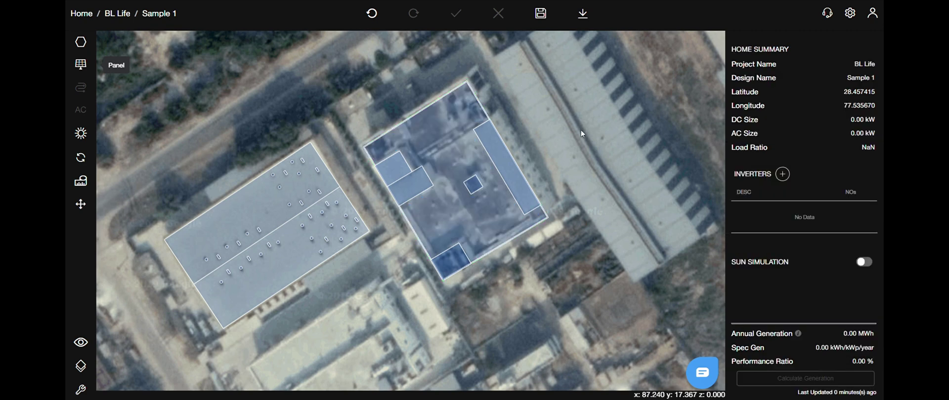
click(374, 15)
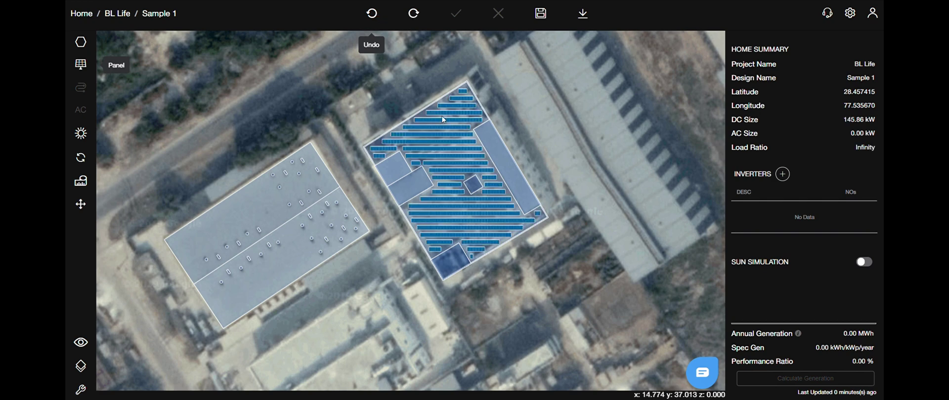
Add an extra table at the end of a panel row near the roof's southeast edge and undo the addition.
click(454, 145)
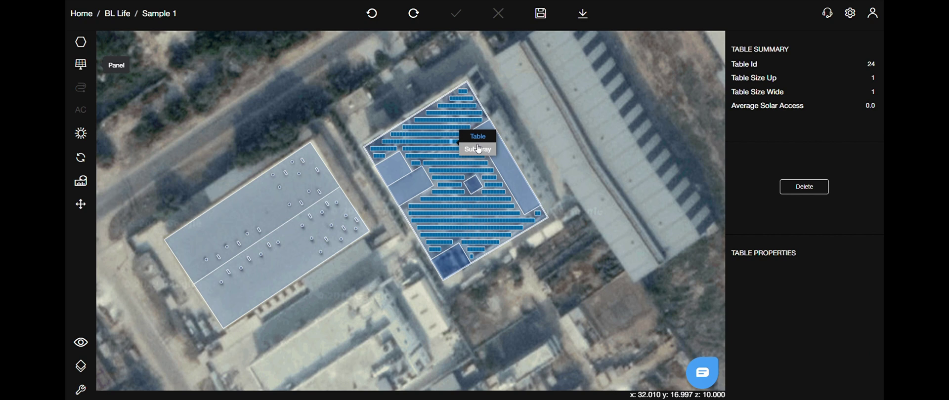
click(478, 150)
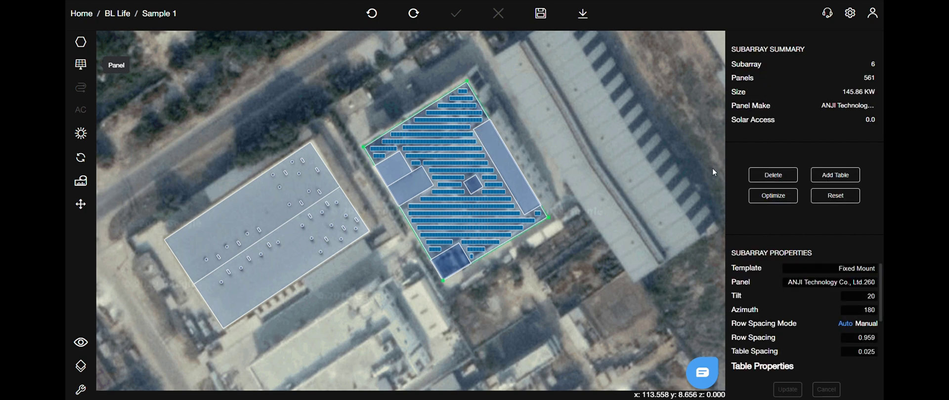
click(840, 176)
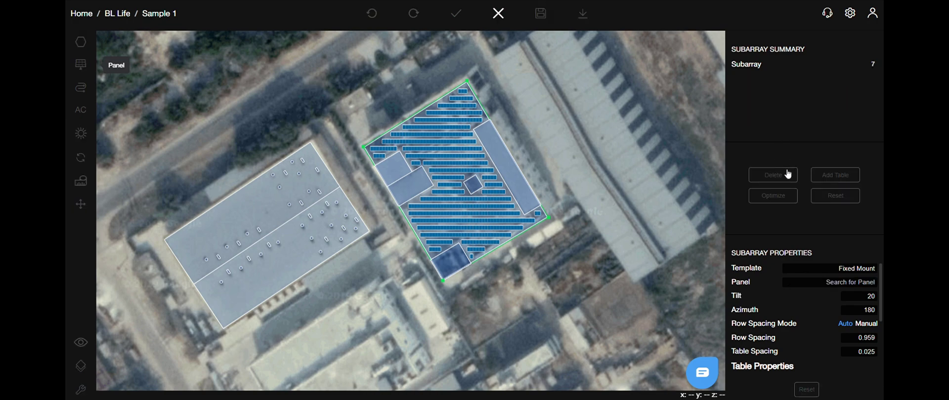
scroll(527, 242, up, 2)
scroll(525, 238, up, 3)
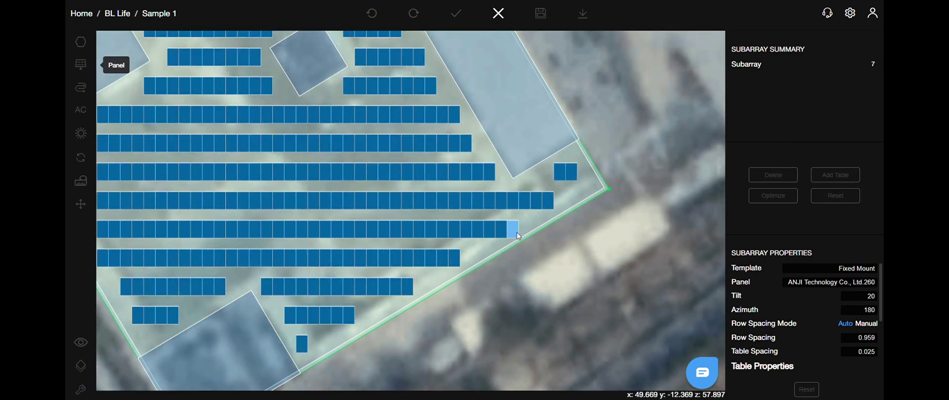
click(518, 235)
click(373, 14)
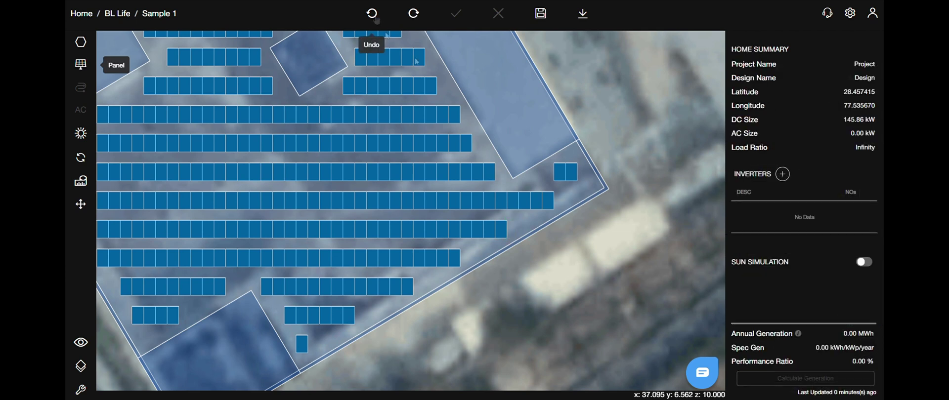
Optimize the roof's whole subarray by solar access, with a target subarray size of 100 kW.
click(407, 111)
click(431, 118)
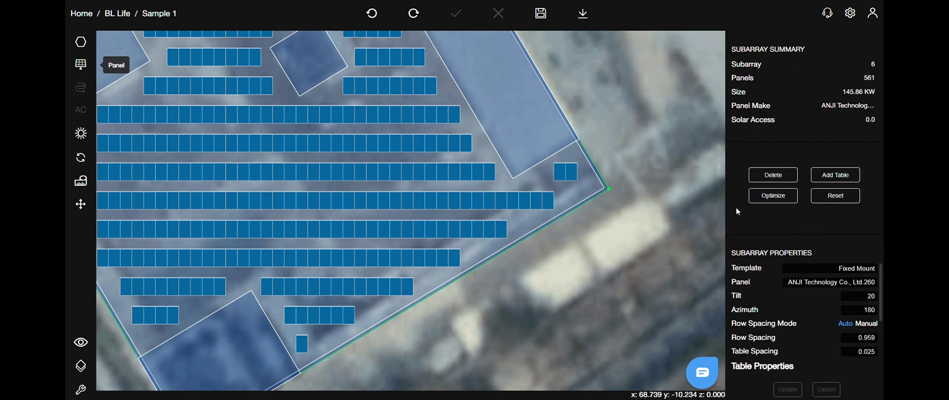
click(762, 195)
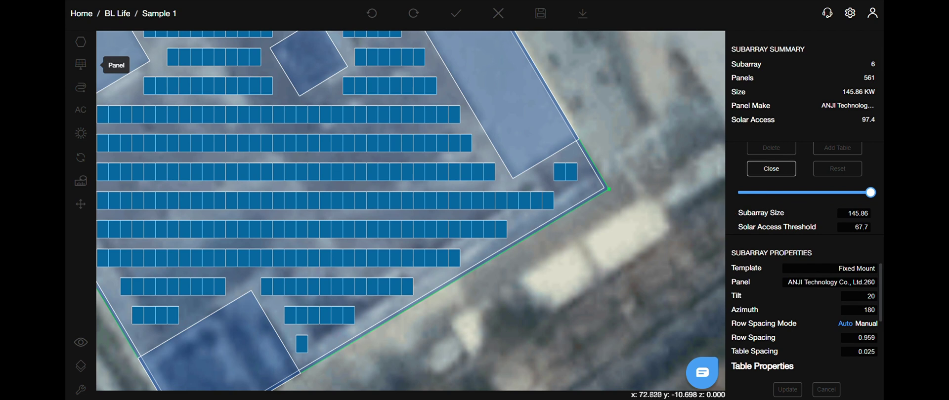
click(862, 213)
text(100)
key(Return)
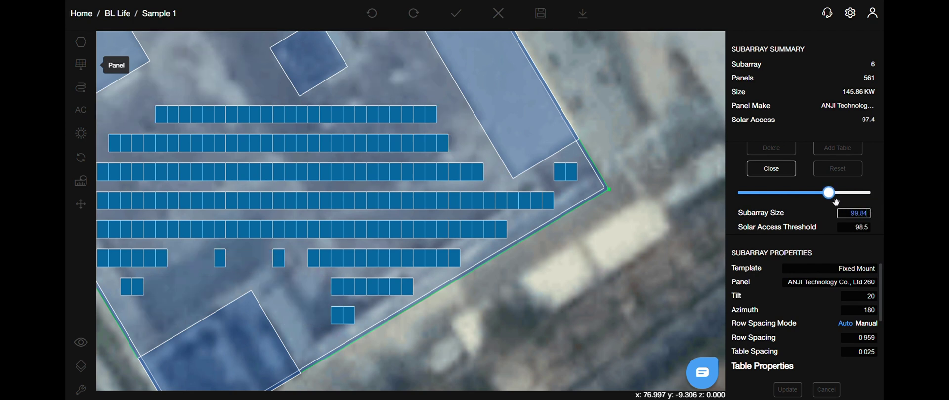
Bring the optimization to a solar access threshold of 94.2, close it, and reset the subarray to its full layout.
drag(834, 196, 862, 201)
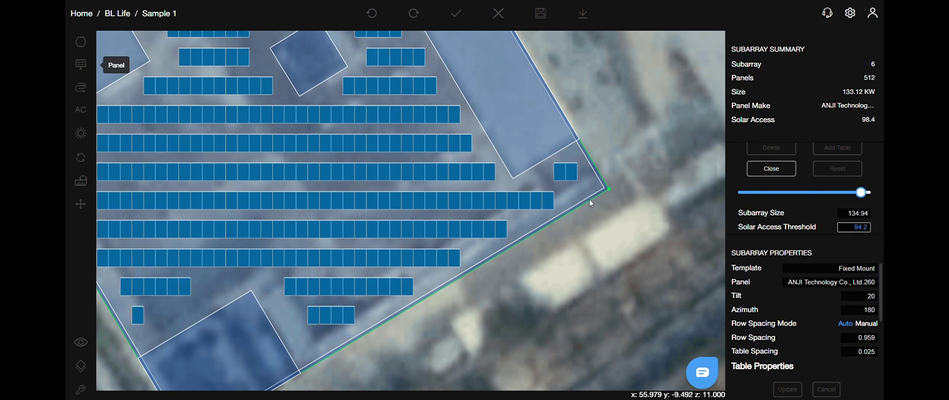
scroll(589, 199, down, 2)
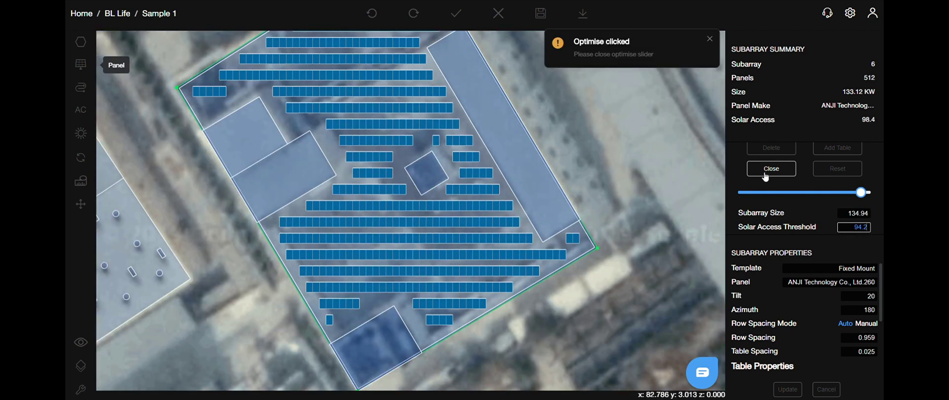
click(771, 169)
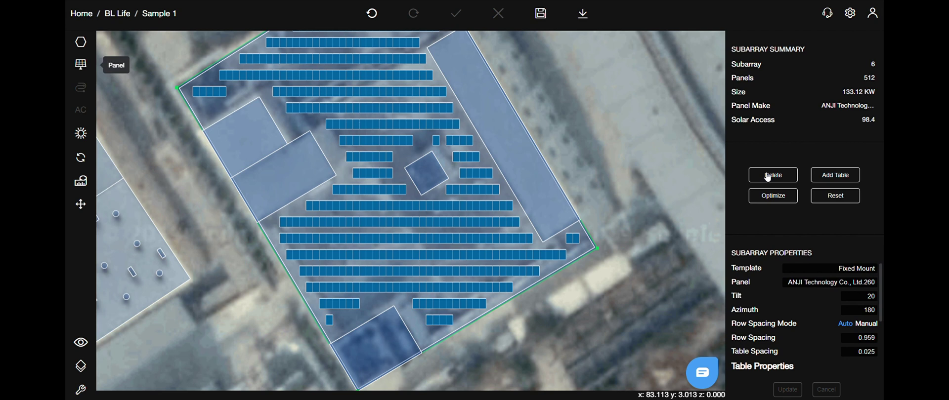
click(836, 200)
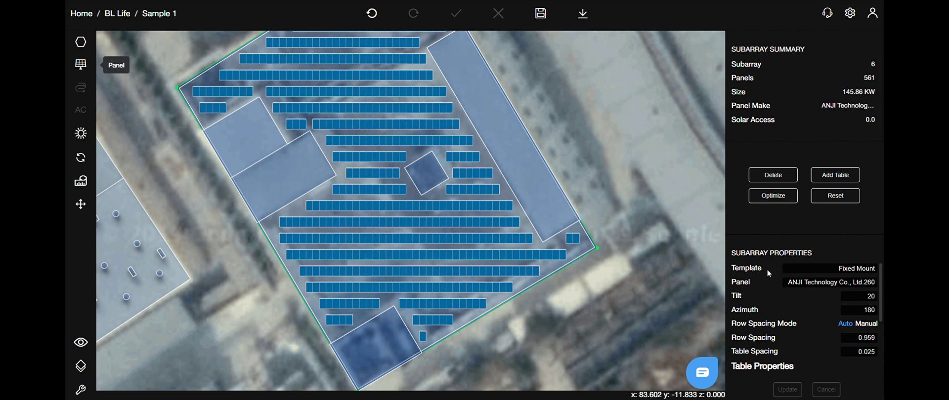
Switch the subarray's mounting template to Flush Mount and back to Fixed Mount.
click(796, 273)
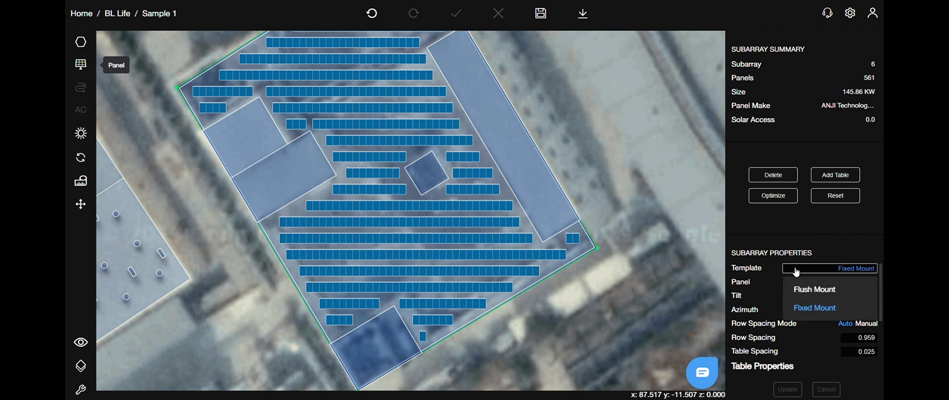
click(802, 299)
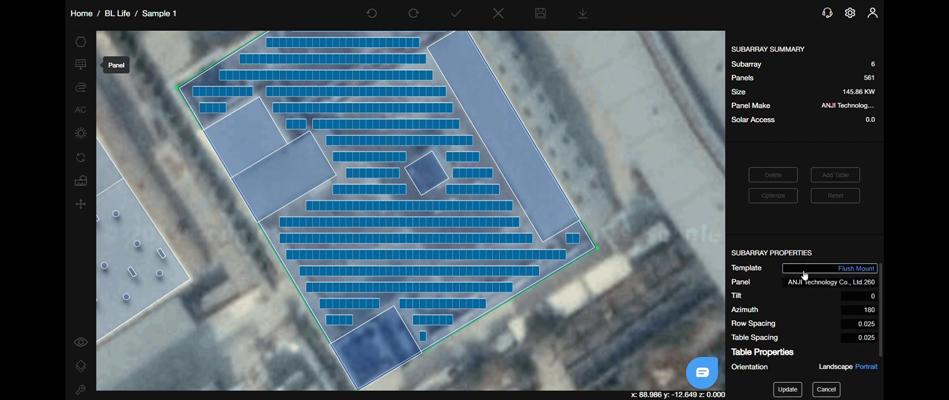
click(801, 274)
click(809, 308)
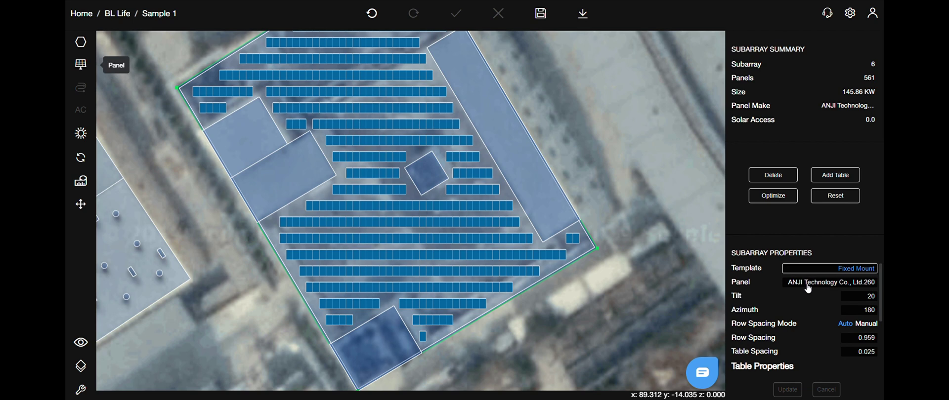
Search the subarray's panel models for WAAREE and filter them to the 330–350 W range.
click(809, 289)
text(WA)
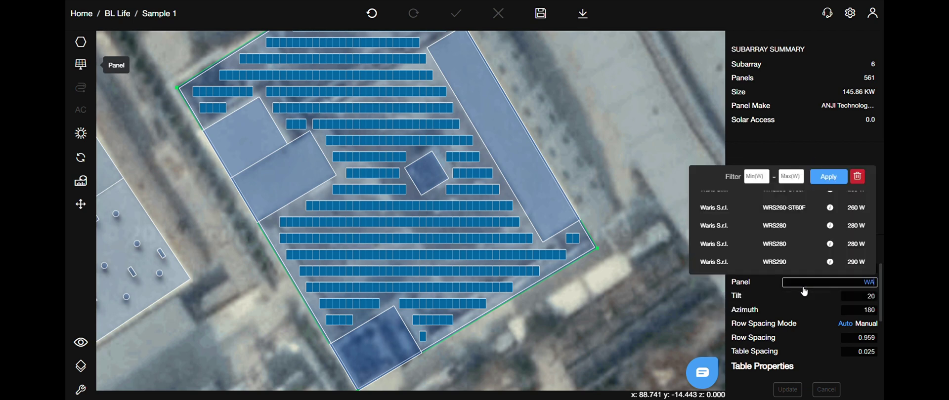
text(AREE)
click(756, 176)
text(330)
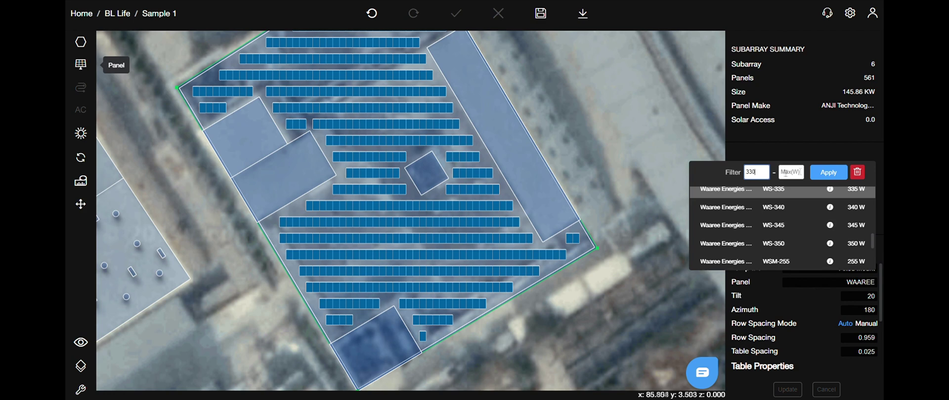
click(791, 175)
text(35)
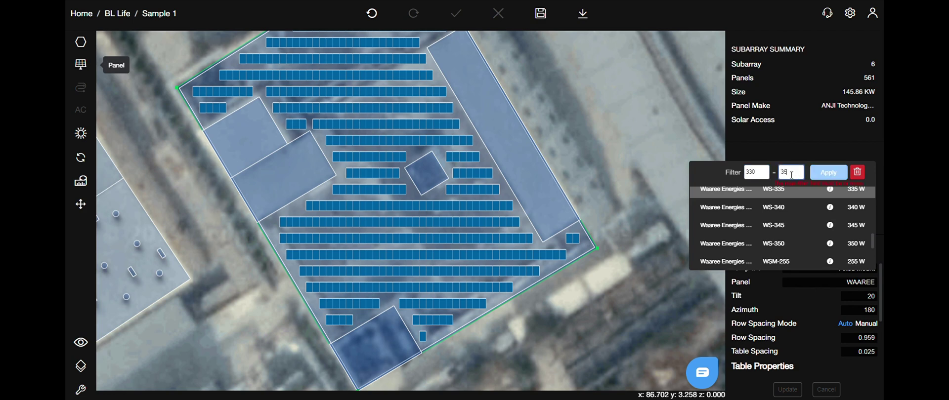
text(0)
click(829, 172)
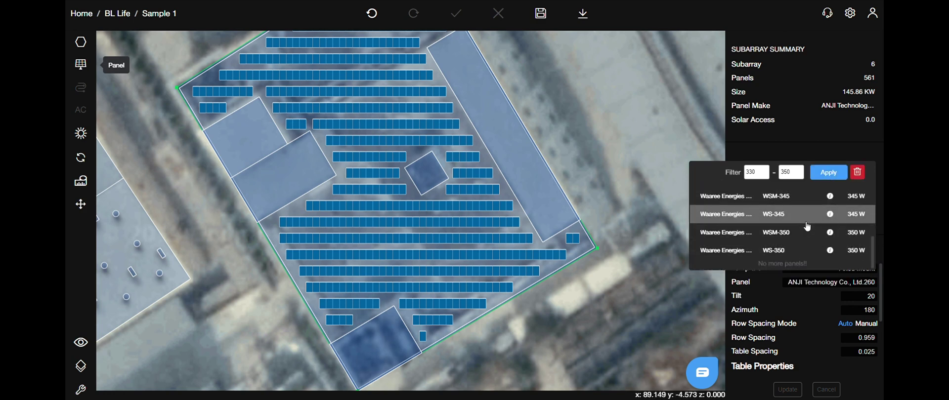
Check the details of the Waaree Energies WS-330 panel and choose it for the subarray.
scroll(808, 226, up, 3)
mouse_move(831, 211)
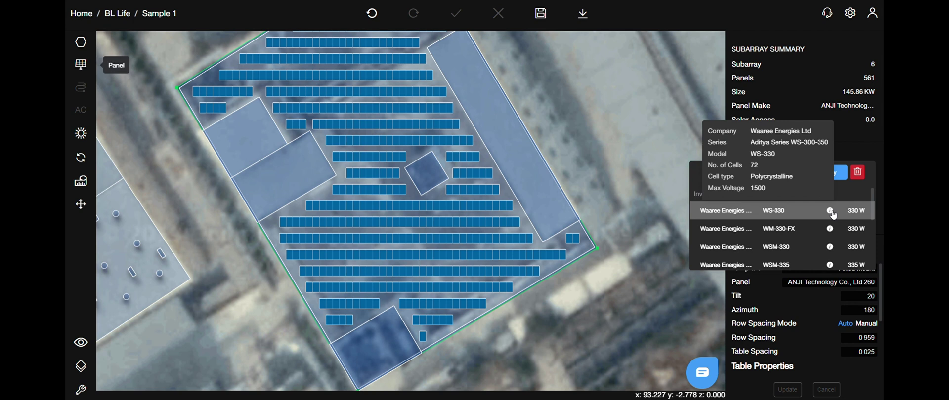
click(767, 210)
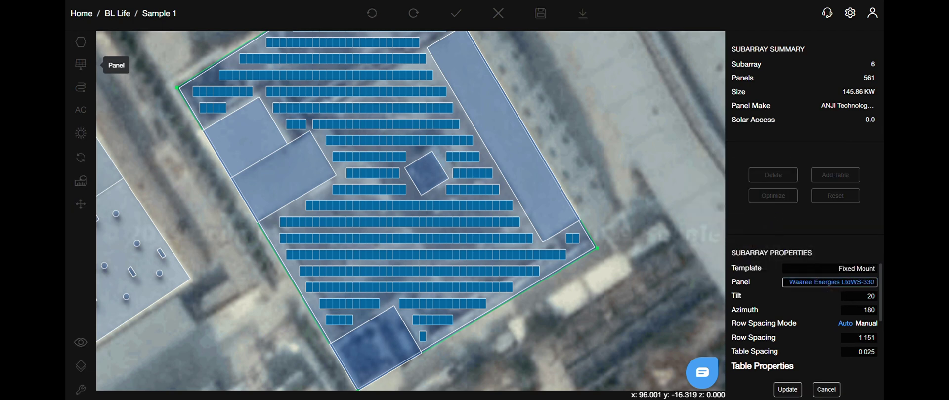
Set the subarray's tilt to 15 and its azimuth to the roof-edge direction 149.18.
key(Tab)
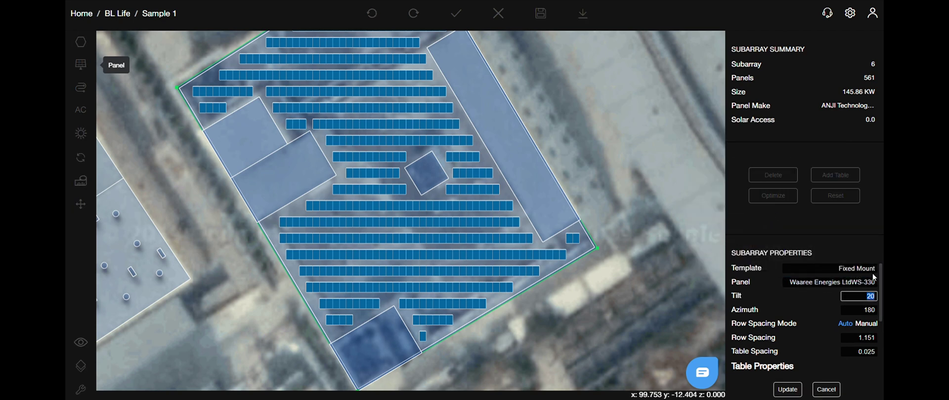
text(15)
click(859, 309)
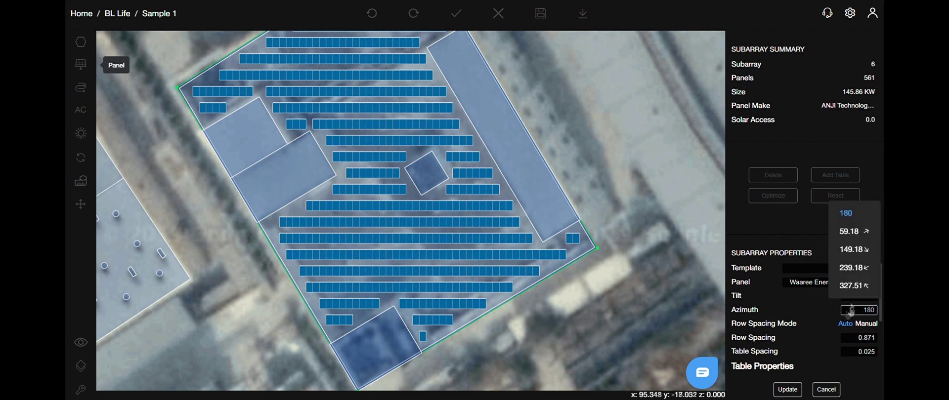
click(866, 255)
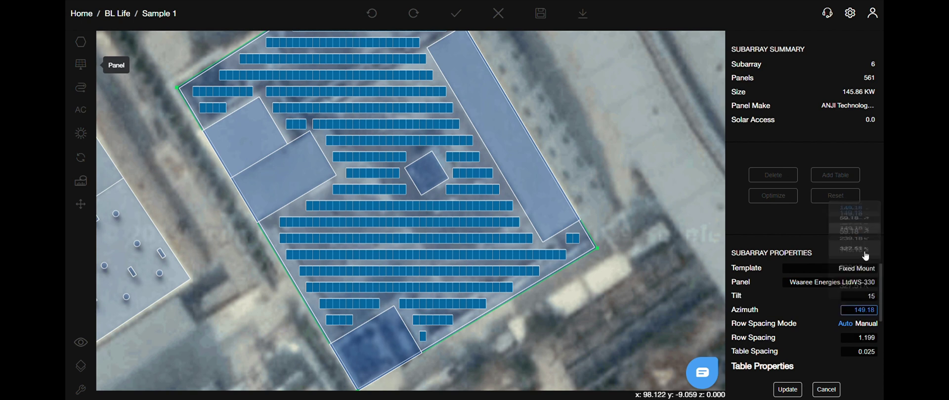
Try a custom azimuth of 180 for the subarray and set it back to 149.18.
click(867, 312)
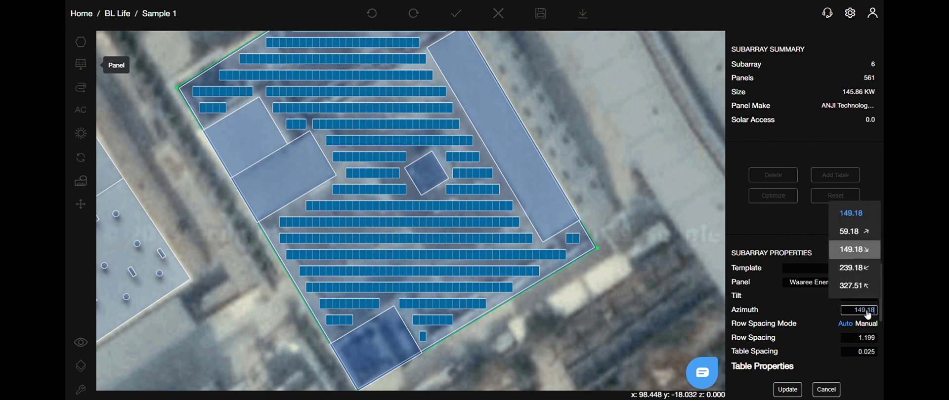
text(90)
key(BackSpace)
key(BackSpace)
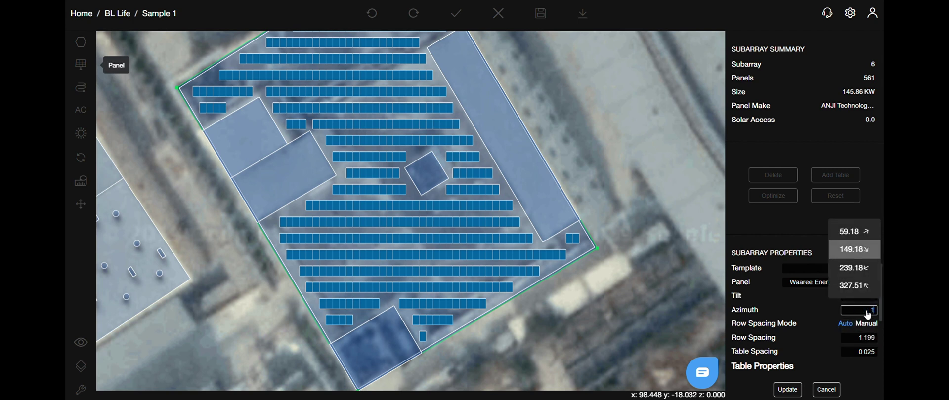
text(180)
key(BackSpace)
key(BackSpace)
key(BackSpace)
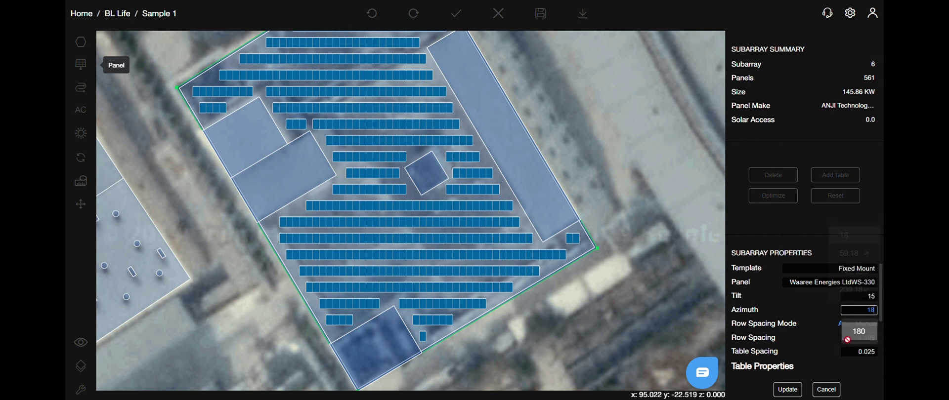
click(850, 253)
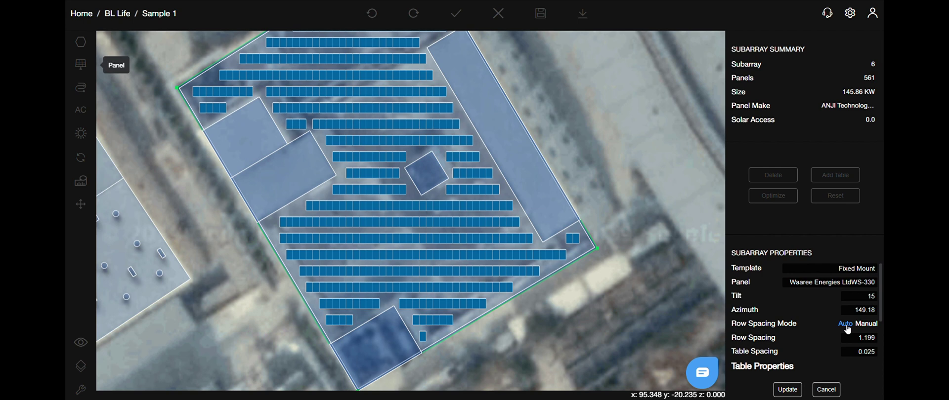
Try manual row spacing with a value of 1 and return the row spacing mode to Auto.
click(876, 324)
drag(851, 340, 887, 342)
text(1)
click(851, 327)
Set the subarray's table spacing to 0.5 and update the layout with the pending property changes.
scroll(847, 322, down, 1)
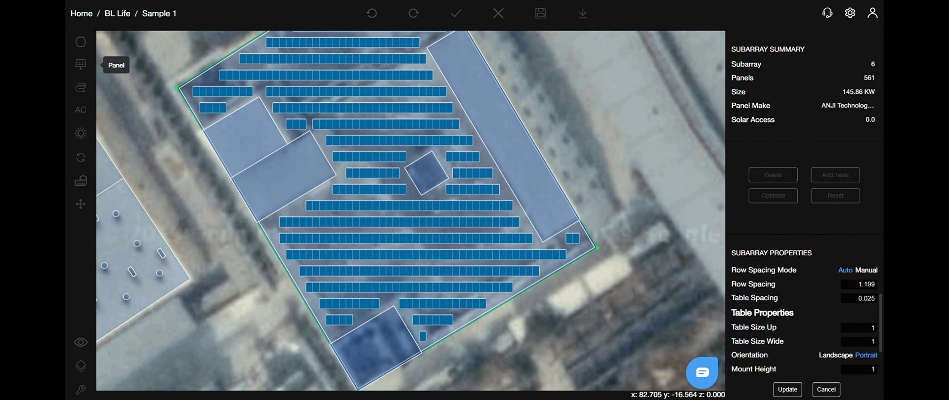
scroll(541, 265, up, 1)
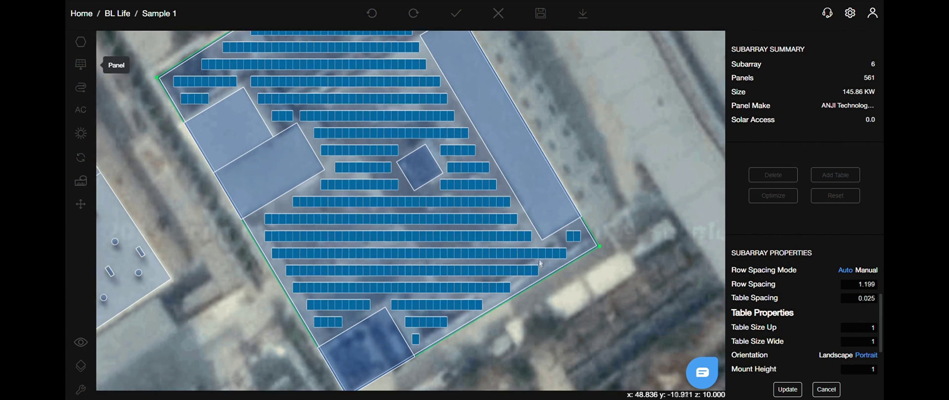
scroll(541, 264, up, 5)
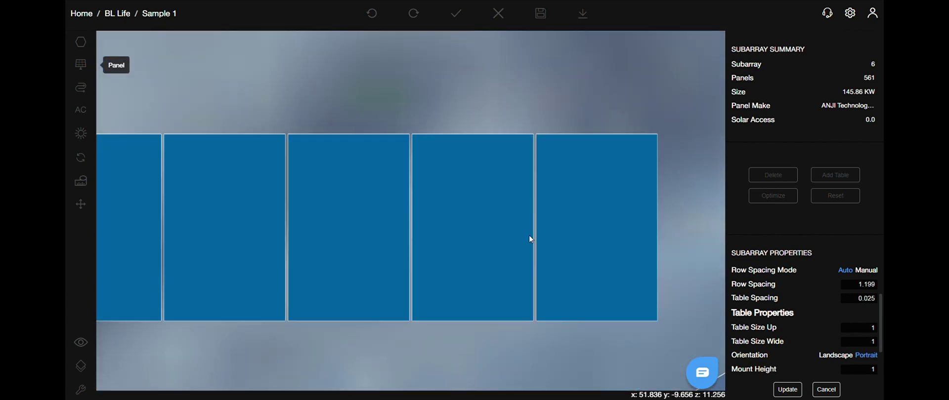
click(860, 299)
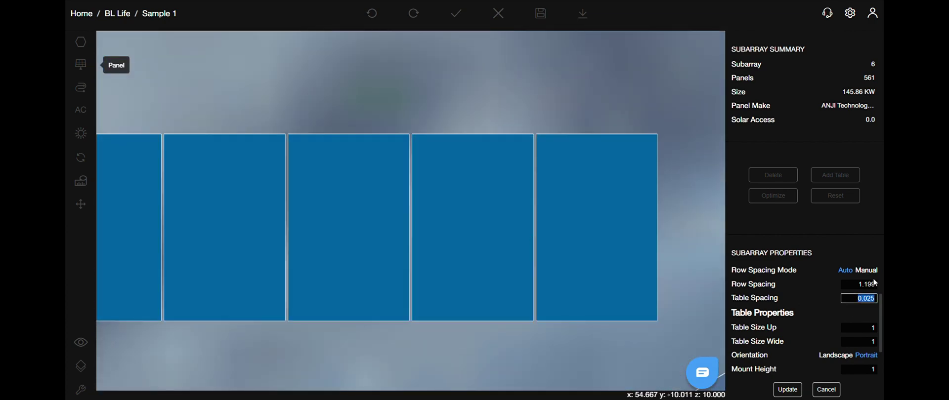
key(BackSpace)
text(5)
click(787, 392)
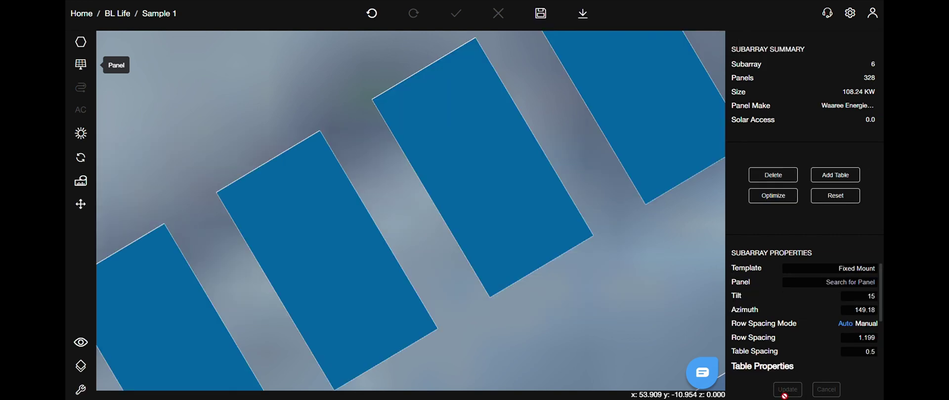
Return the subarray's table spacing to 0.025 and update the layout.
scroll(563, 257, down, 5)
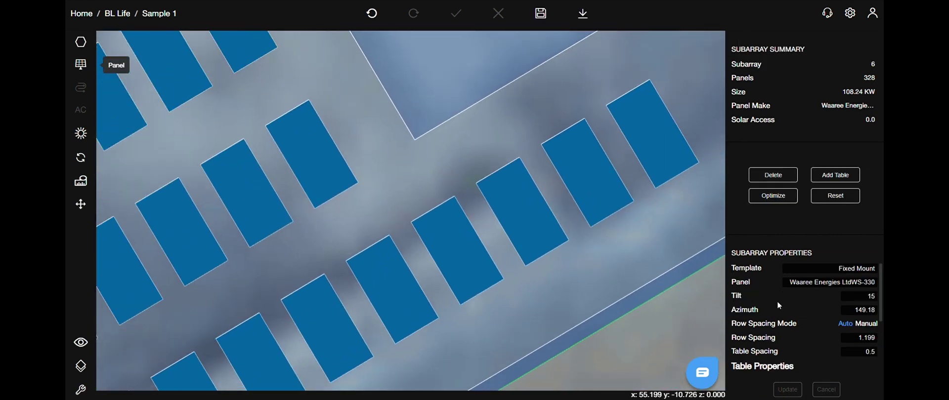
scroll(836, 317, down, 1)
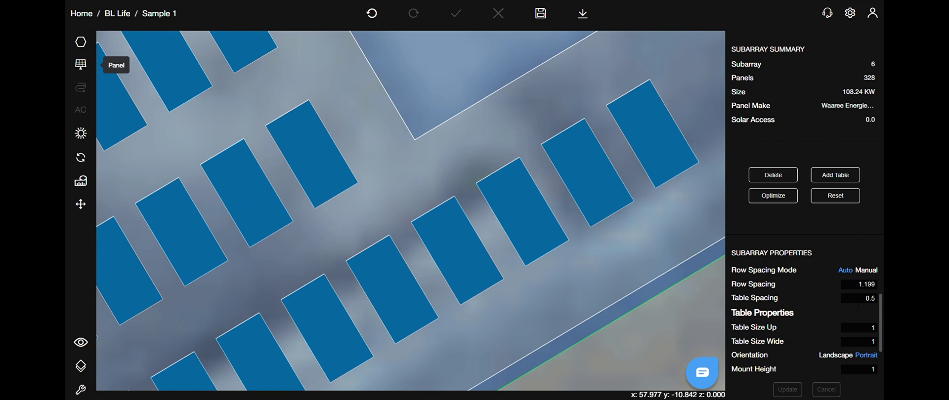
drag(853, 299, 878, 292)
key(BackSpace)
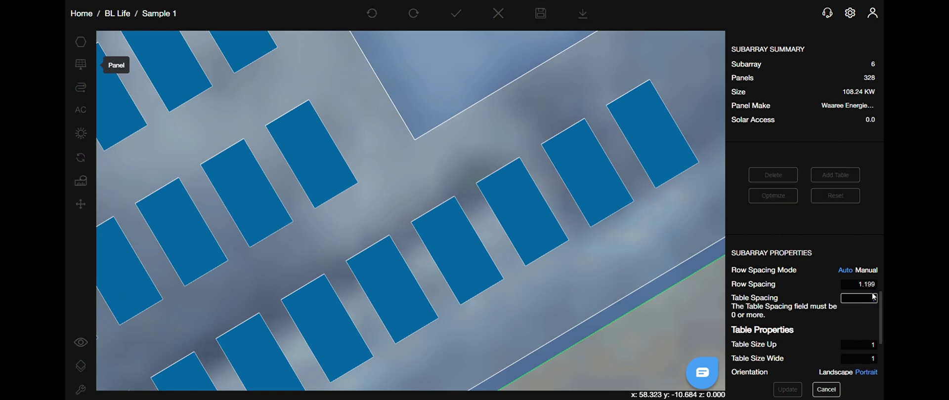
text(0.025)
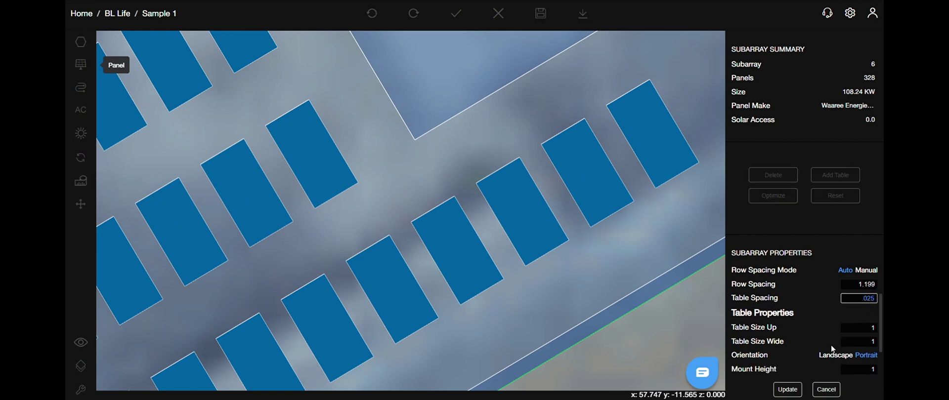
click(788, 390)
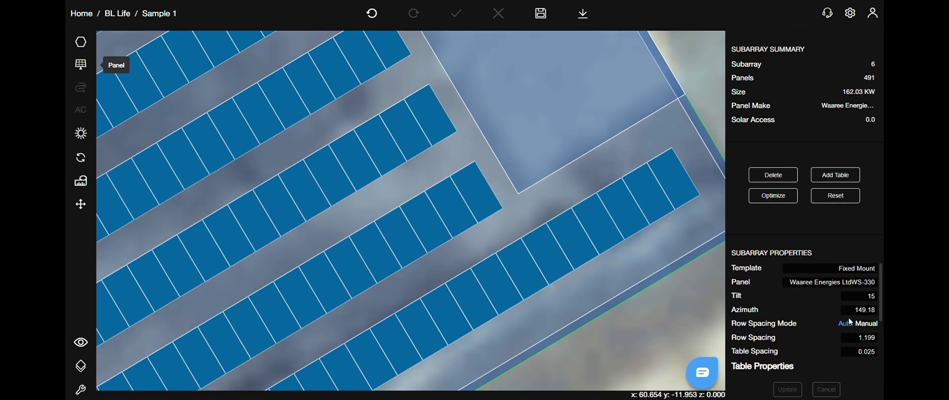
Set the table size up to 2 panels, update the subarray and view the whole roof layout.
scroll(854, 333, down, 1)
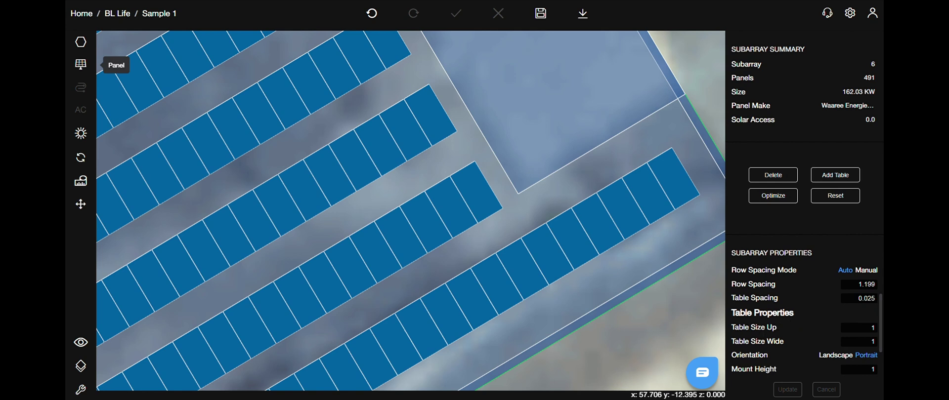
double_click(859, 327)
text(2)
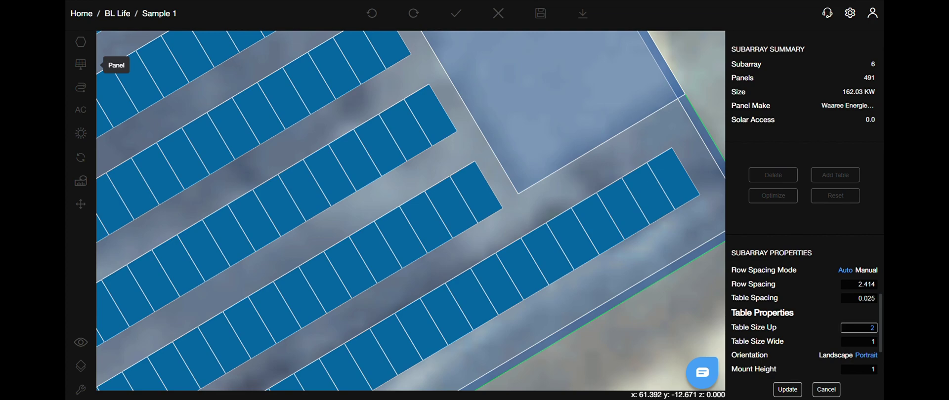
click(788, 390)
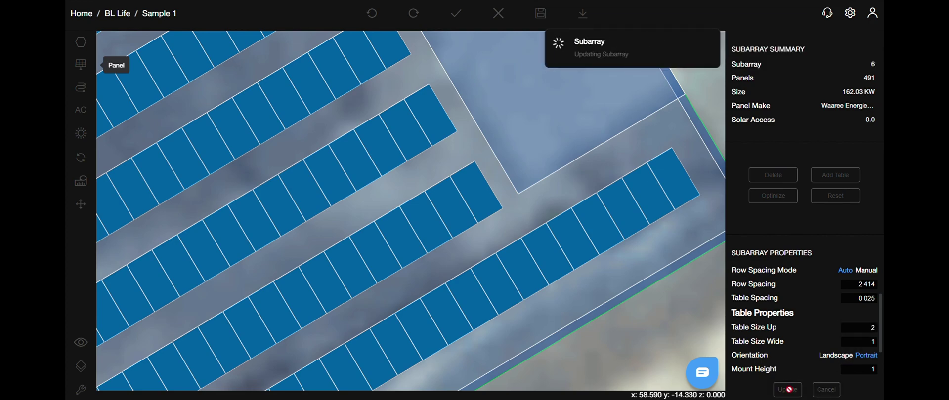
scroll(464, 247, down, 6)
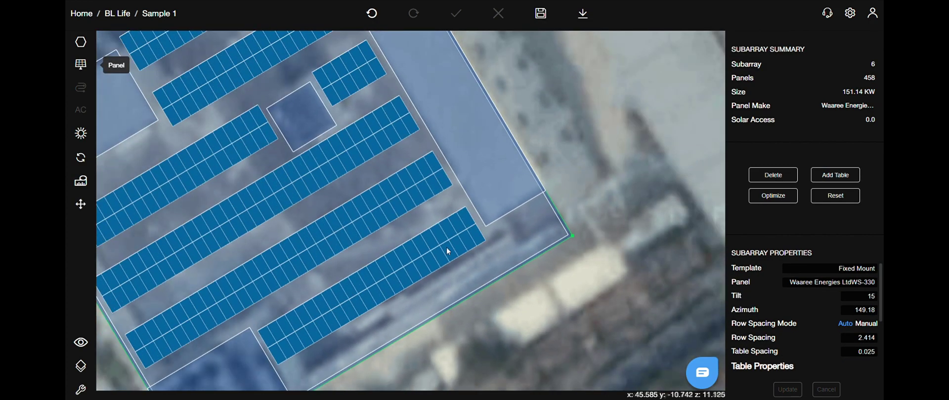
scroll(446, 249, down, 3)
right_drag(403, 251, 455, 293)
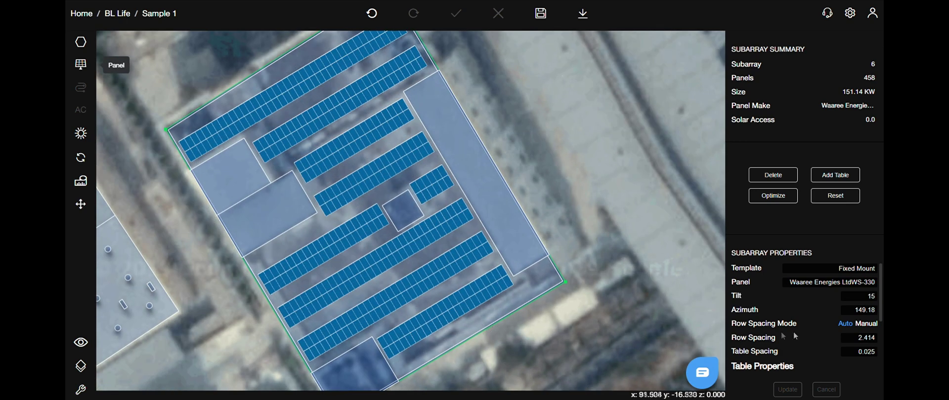
Set the table size wide to 2 panels and update the subarray.
scroll(844, 330, down, 2)
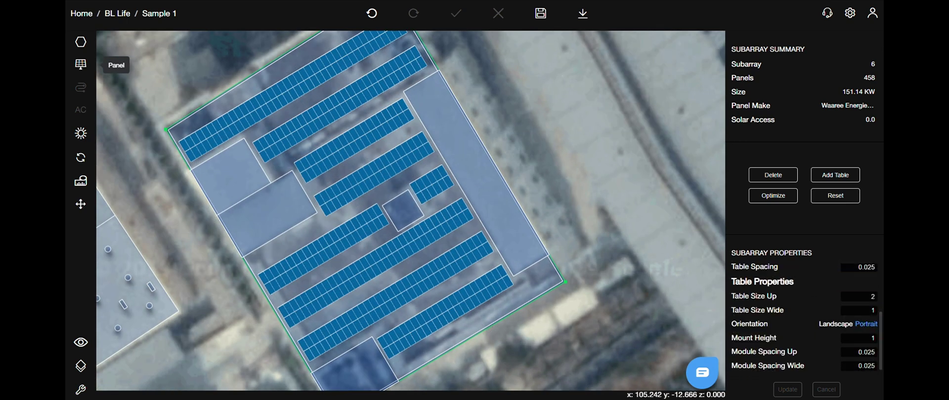
double_click(863, 310)
text(2)
click(792, 392)
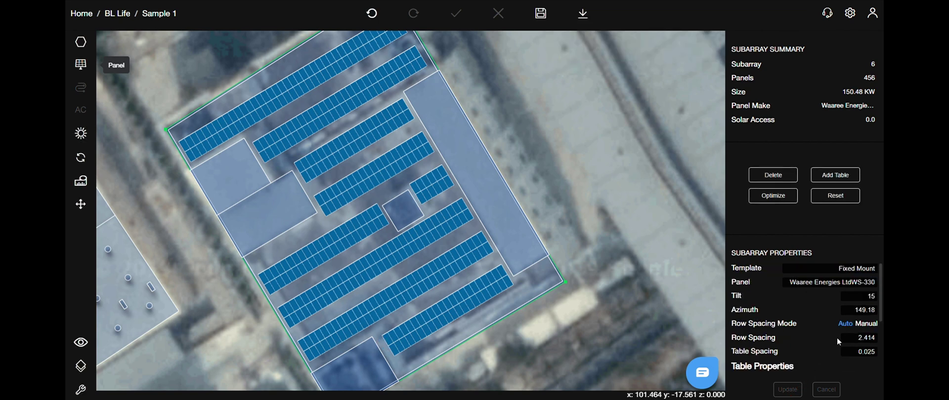
Change the spacing between the two-by-two tables to 0.5, update the subarray and inspect the separated tables.
scroll(837, 337, down, 2)
click(870, 297)
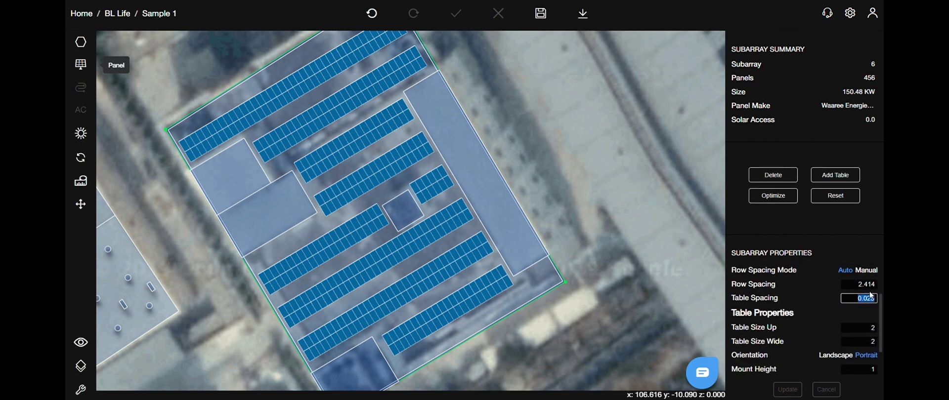
text(0.5)
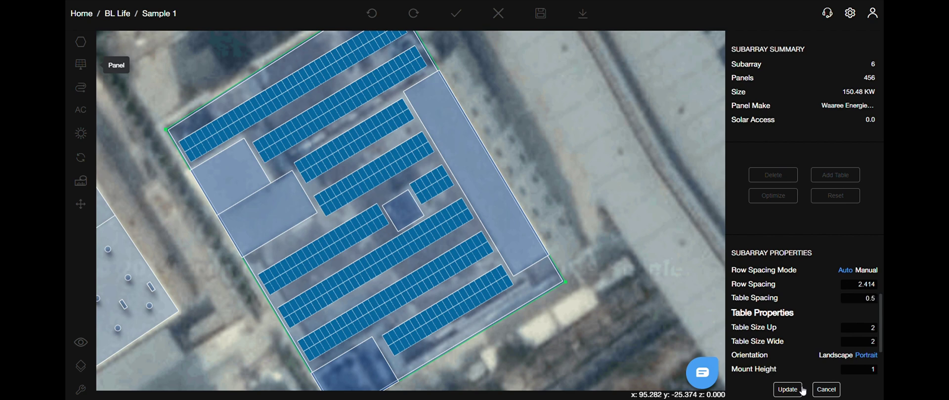
click(800, 389)
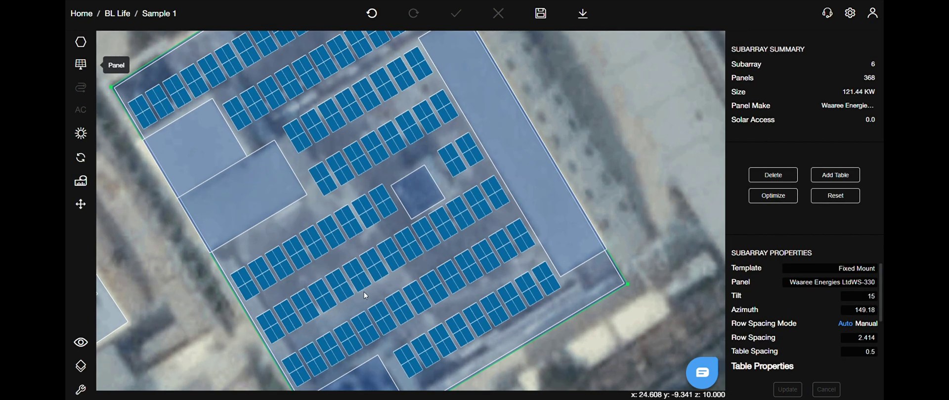
scroll(364, 292, up, 2)
scroll(364, 292, down, 3)
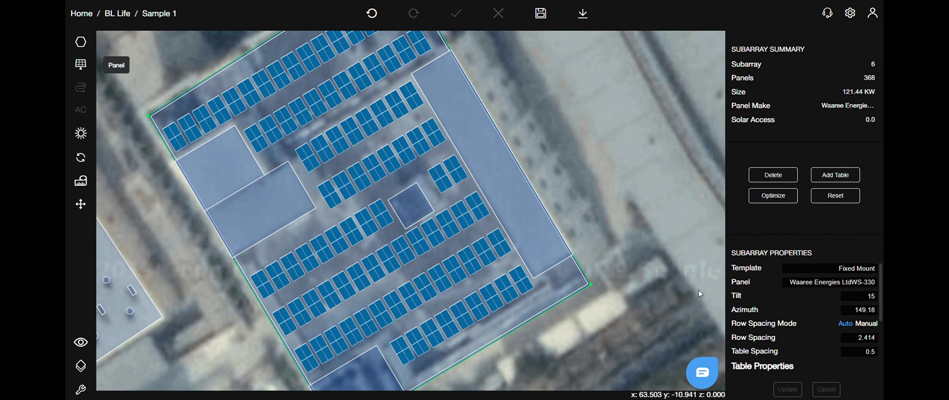
Switch the table's panel orientation to Landscape and update the subarray.
scroll(792, 313, down, 1)
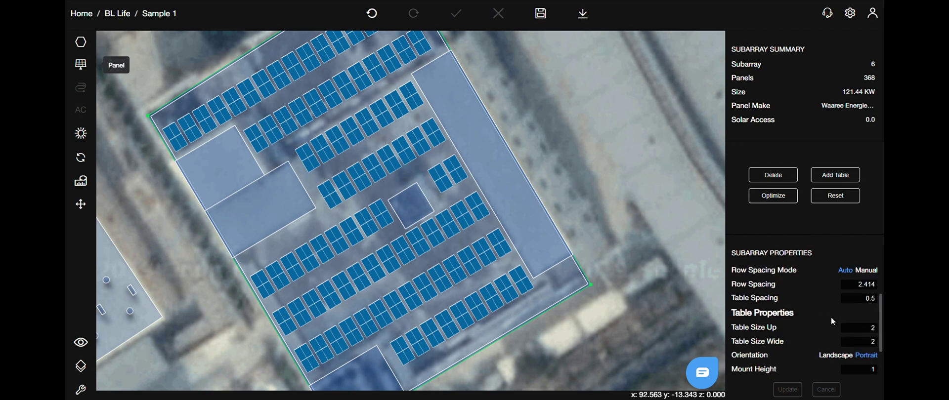
scroll(832, 319, down, 1)
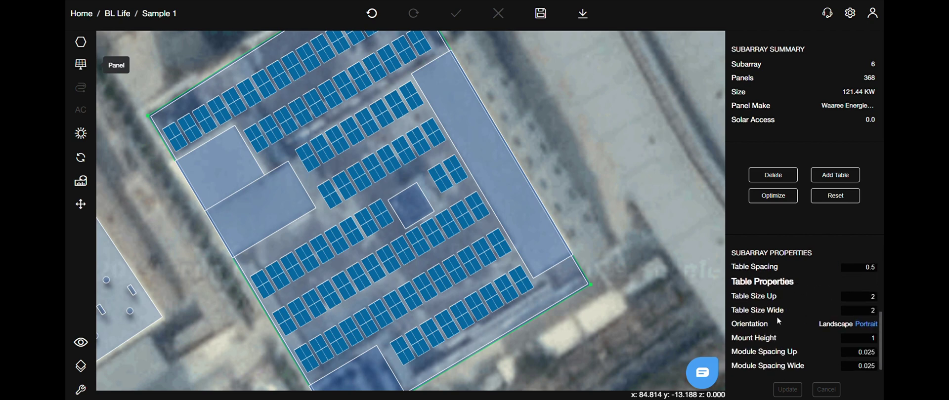
click(827, 325)
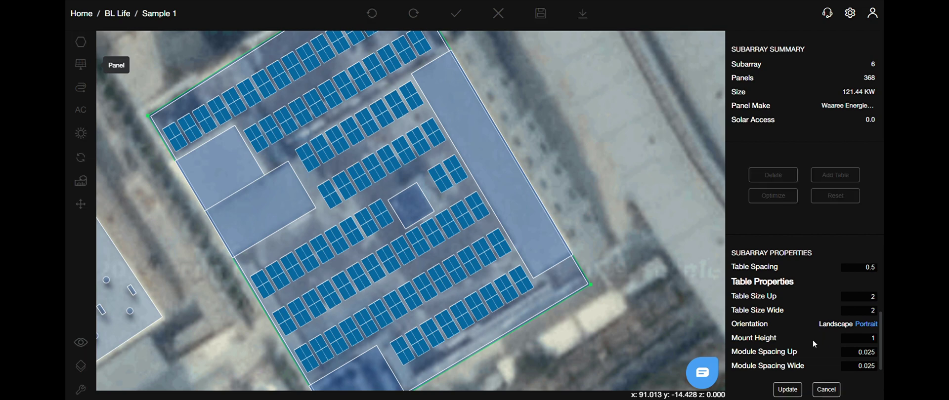
click(788, 390)
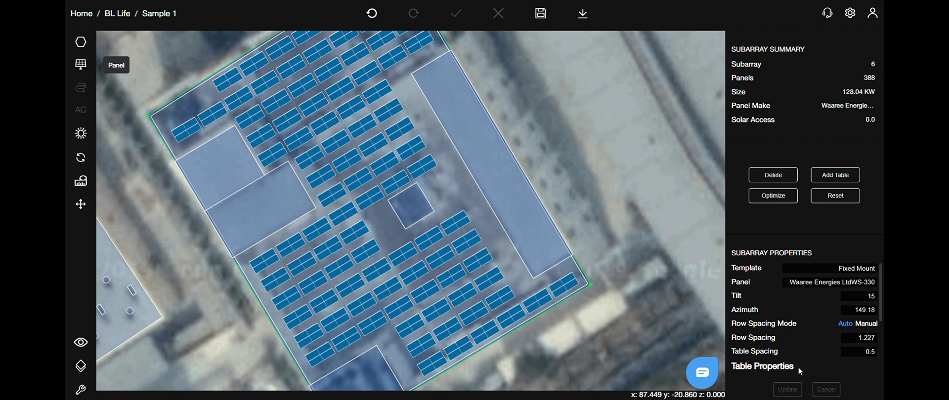
Set the tables' mount height to 2, update the subarray and check the table properties.
scroll(835, 343, down, 1)
scroll(833, 339, down, 2)
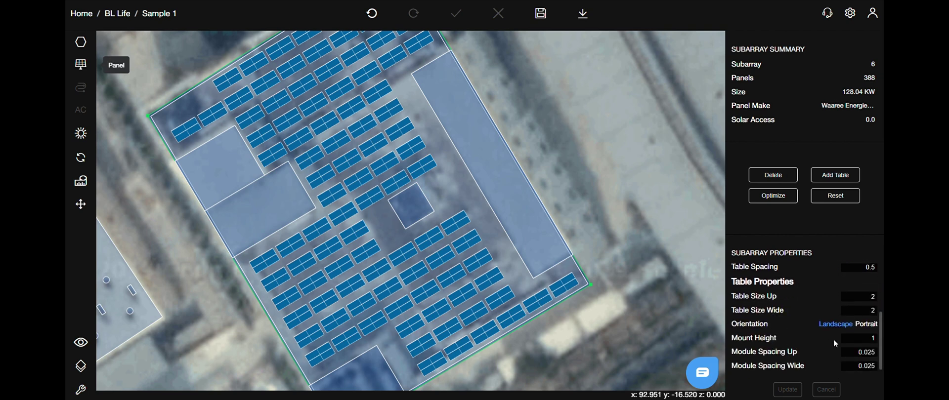
click(860, 339)
text(3)
click(800, 392)
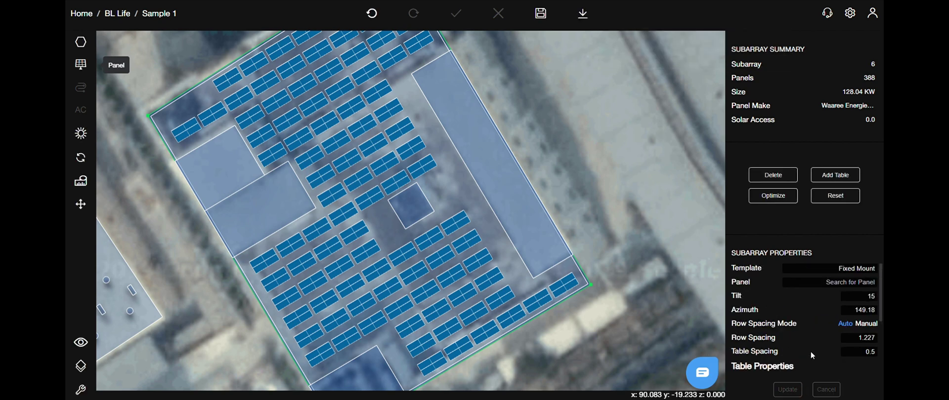
scroll(802, 340, down, 3)
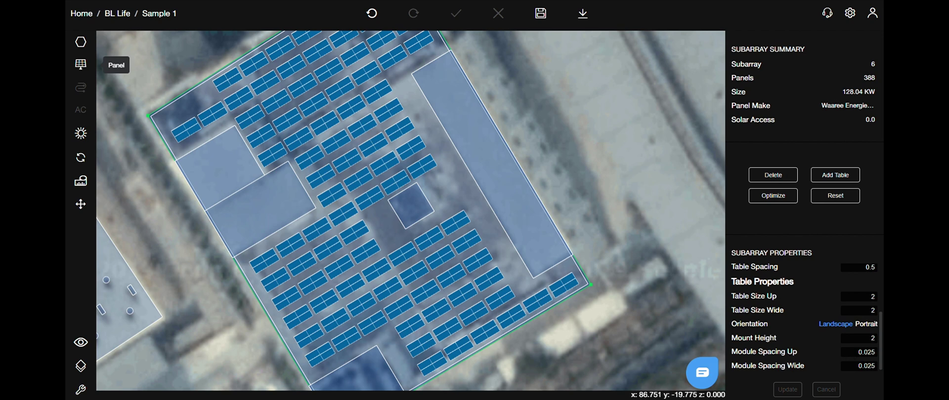
Inspect the gaps between modules, set the module spacing up to 0.5 and update the subarray.
scroll(531, 328, up, 5)
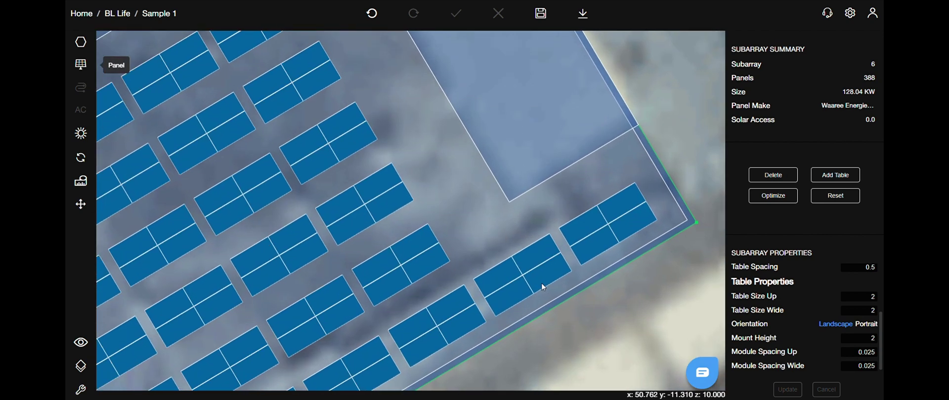
scroll(543, 287, up, 3)
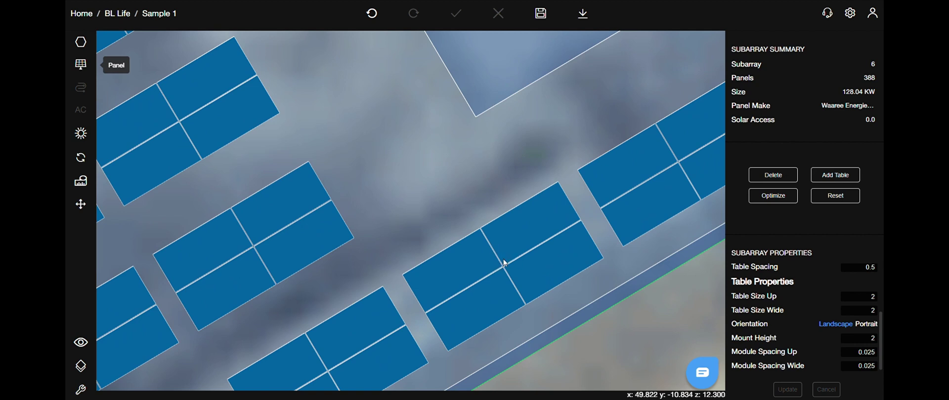
drag(842, 352, 877, 356)
key(BackSpace)
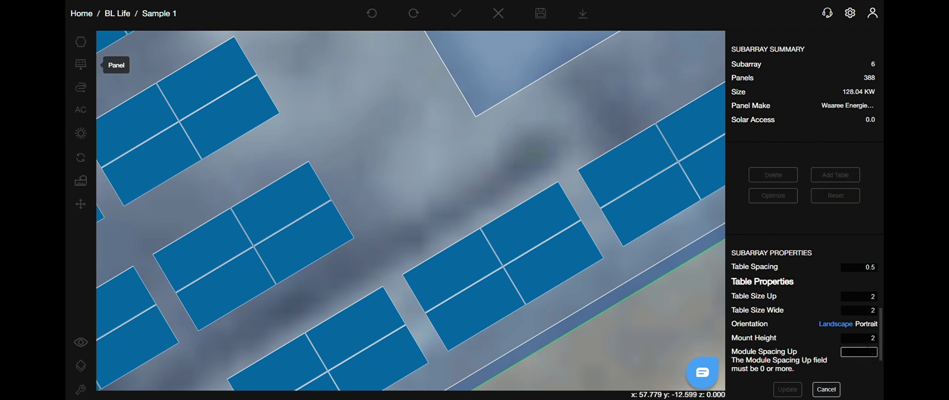
text(0.5)
click(786, 390)
Set the module spacing wide to 0.5, update the subarray and view the layout across the roof.
scroll(799, 323, down, 3)
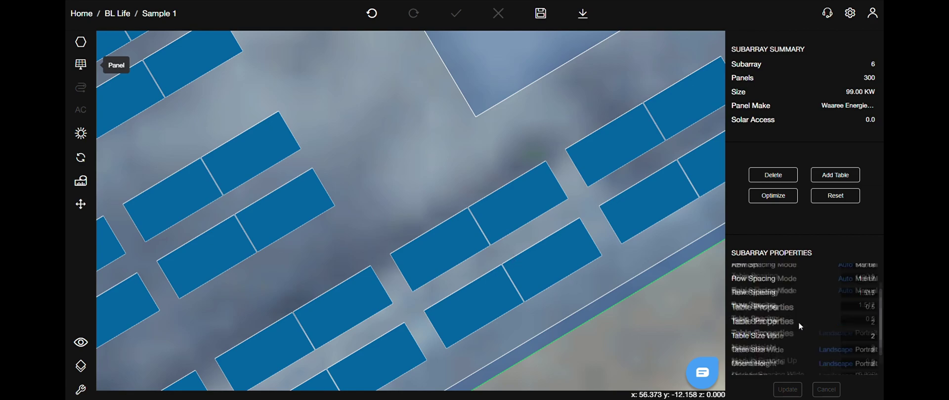
double_click(860, 366)
text(.5)
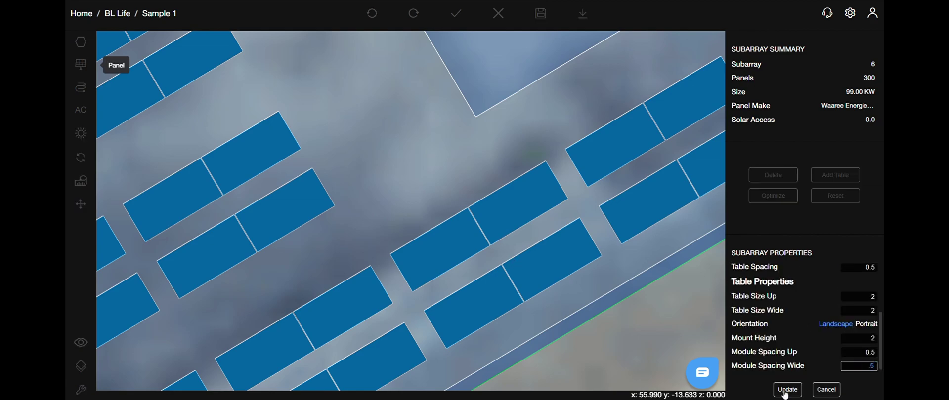
click(787, 390)
scroll(497, 241, down, 5)
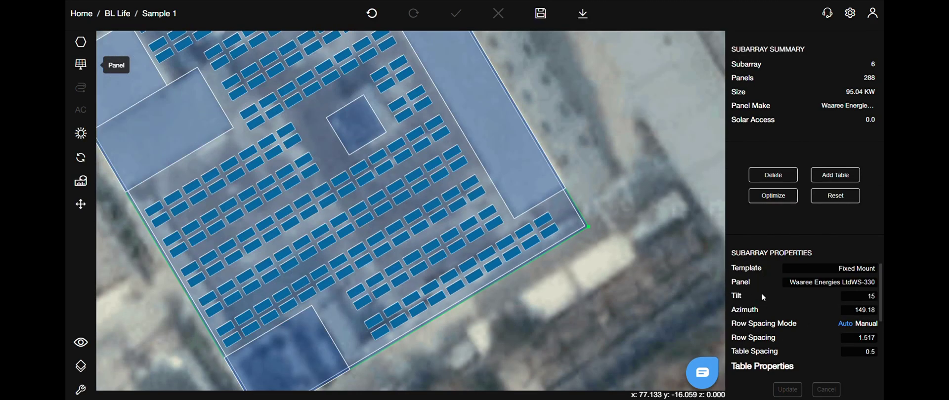
Undo the module spacing change on the roof subarray.
scroll(763, 295, down, 3)
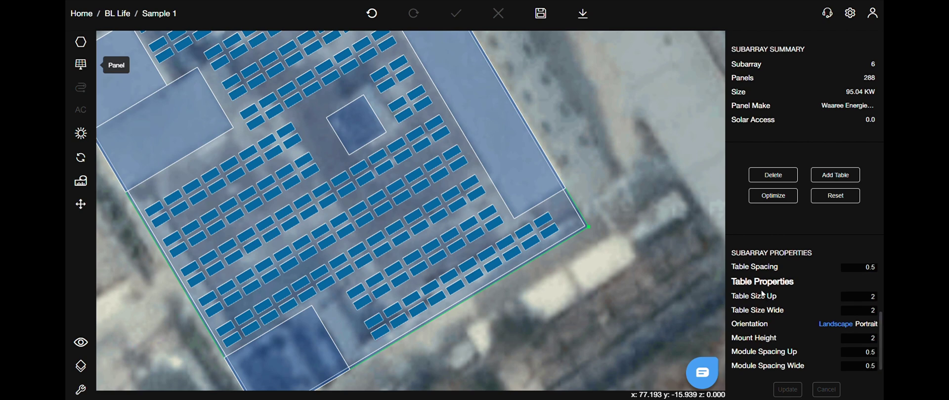
click(373, 15)
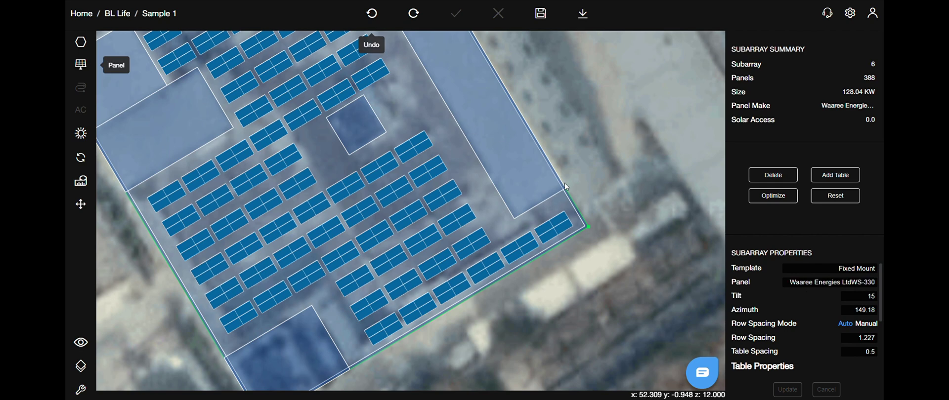
scroll(655, 207, down, 1)
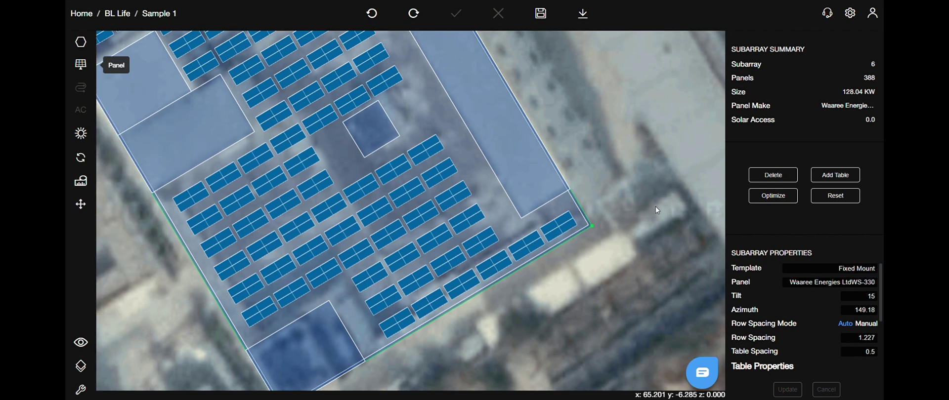
Select the table at the roof's southeast corner and inspect its table summary, including average solar access.
scroll(588, 269, up, 4)
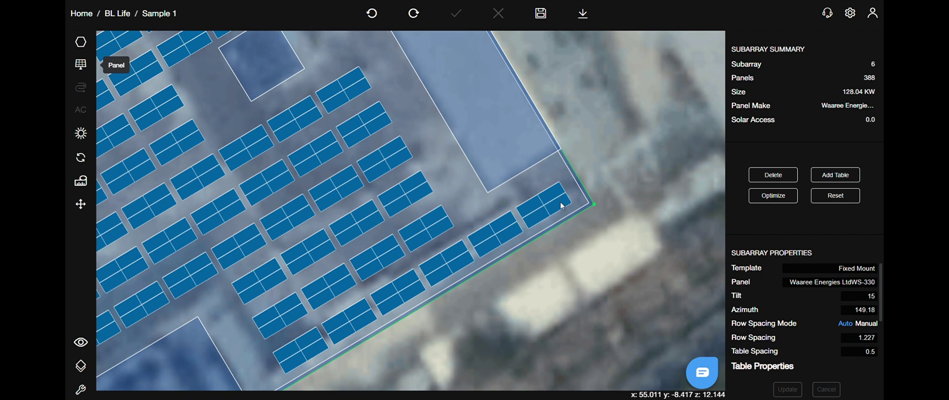
click(563, 207)
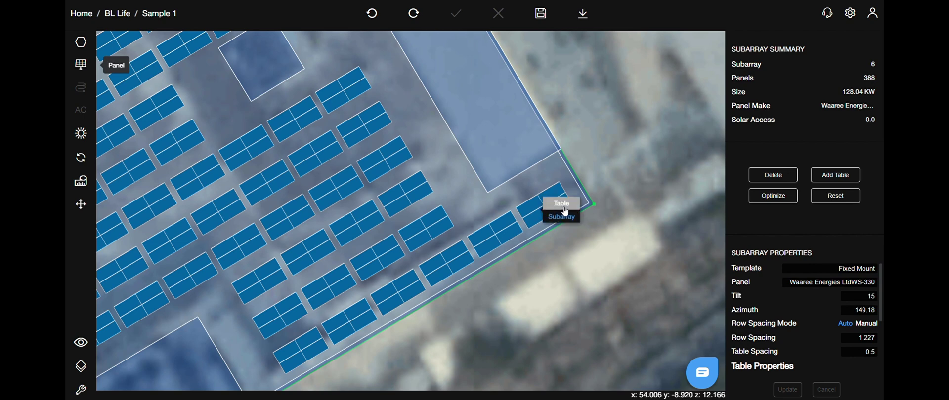
click(563, 205)
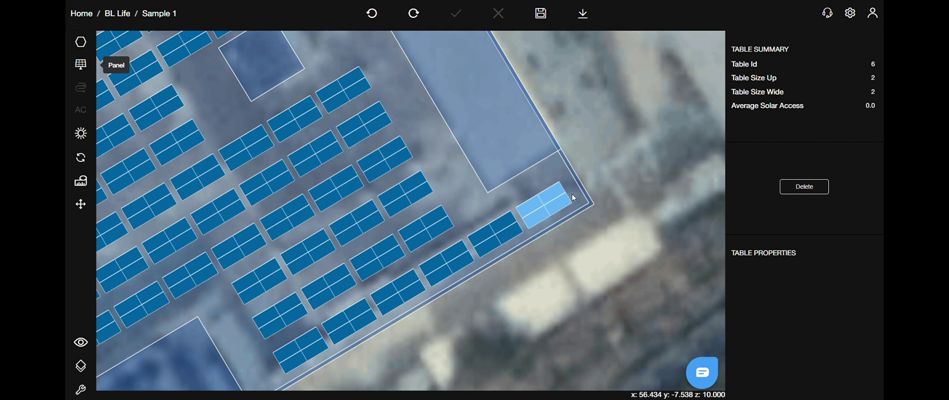
click(549, 216)
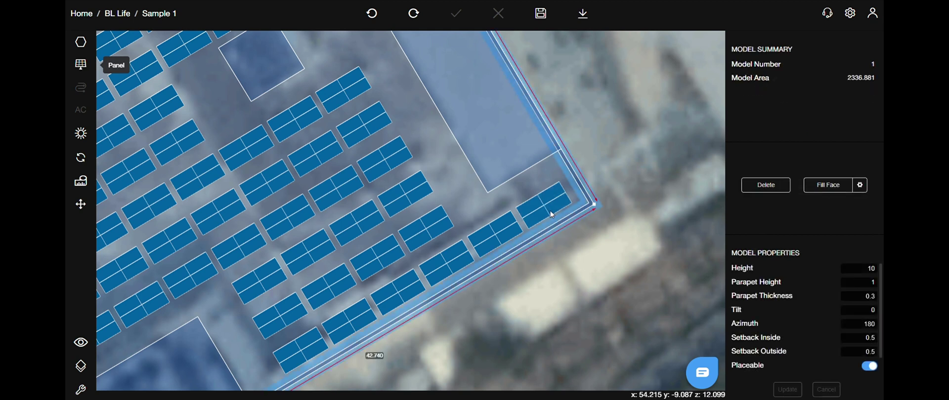
Select the subarray from the corner table, run Optimize on it and close the optimization settings.
right_click(545, 213)
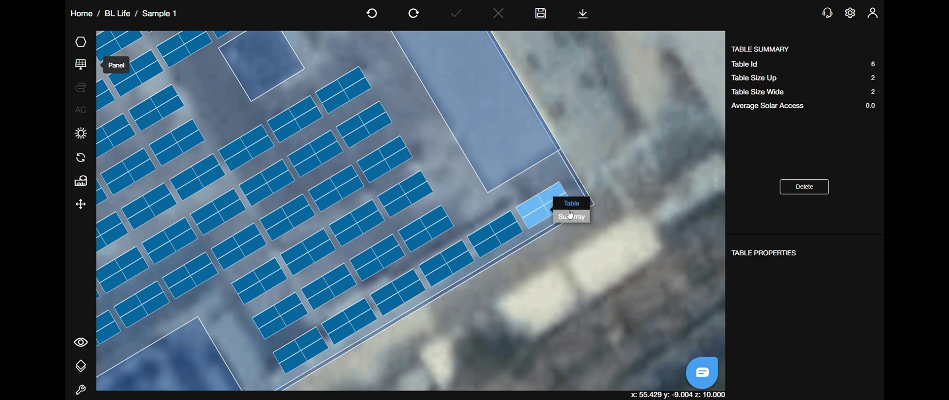
click(569, 218)
click(773, 196)
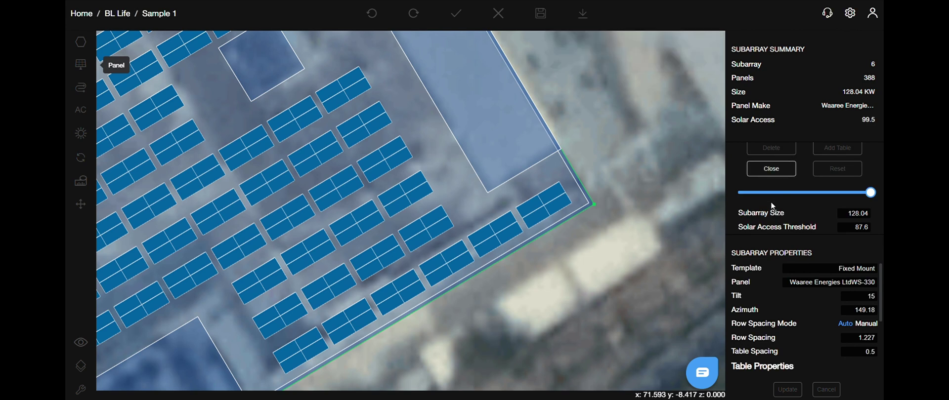
click(774, 174)
Check the average solar access of the southeast corner table and of another table farther up the roof.
click(566, 201)
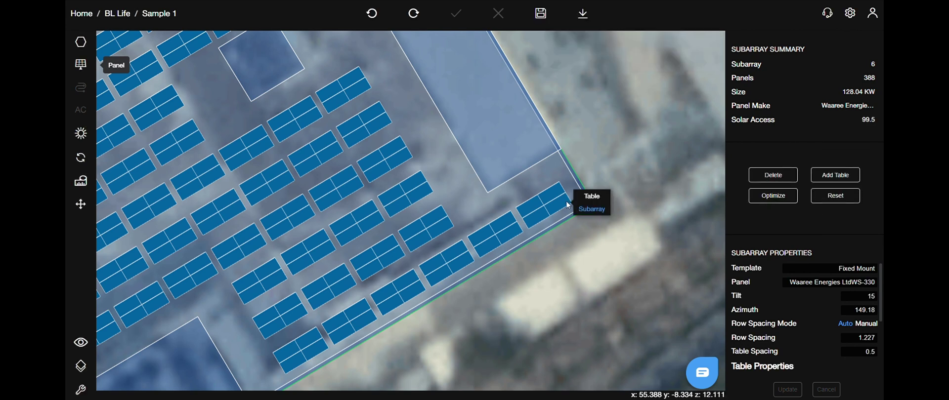
click(592, 197)
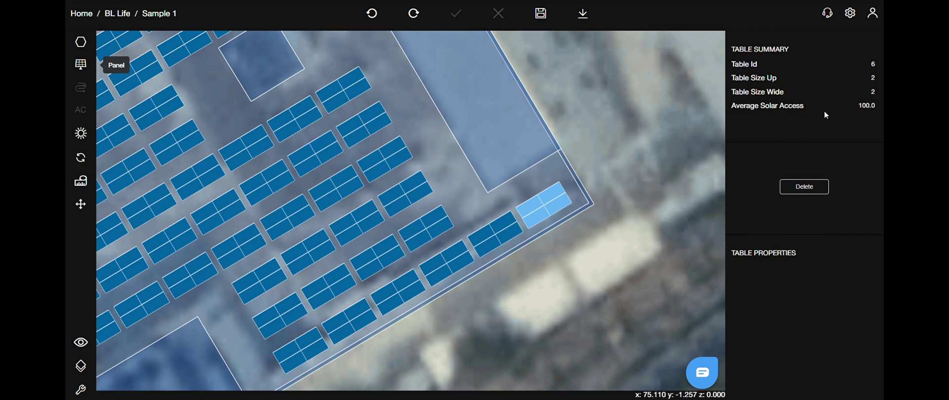
click(378, 177)
Delete the table beside the small square obstruction and undo the deletion.
scroll(377, 182, down, 8)
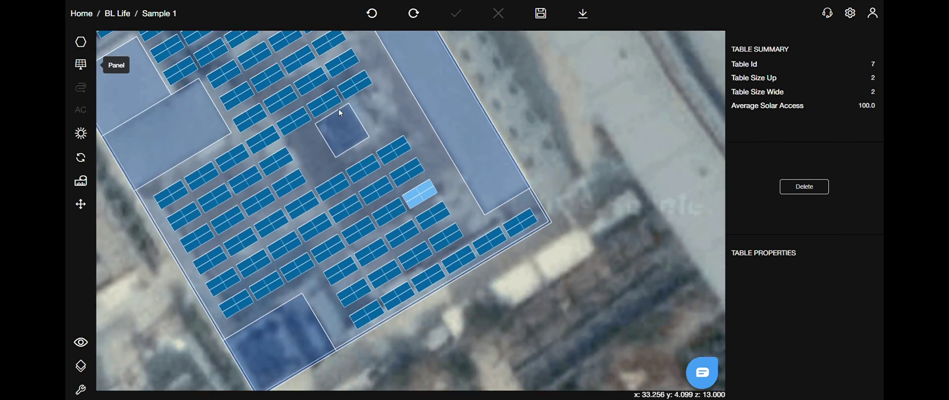
scroll(339, 110, up, 3)
click(325, 94)
click(352, 102)
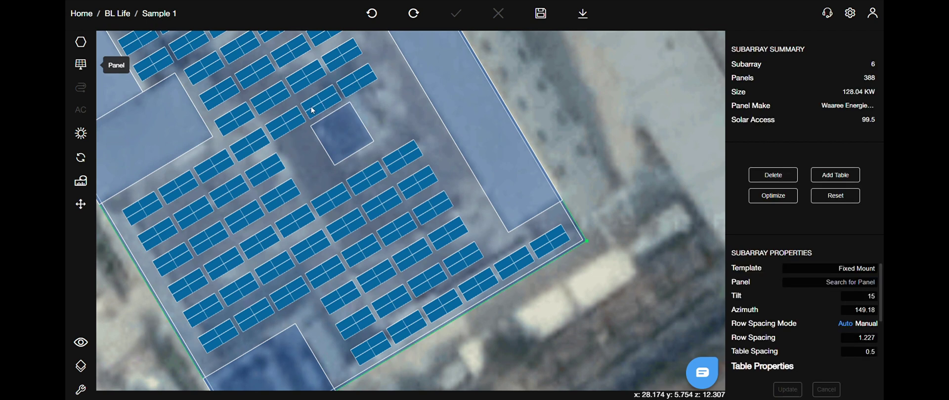
click(324, 102)
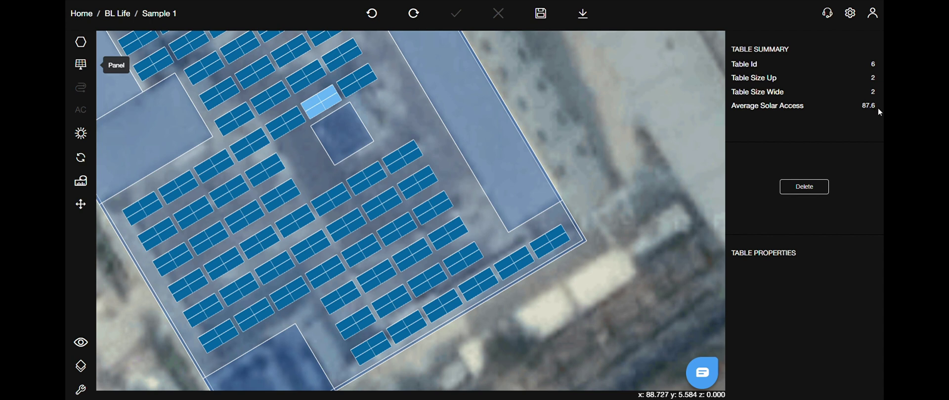
click(804, 190)
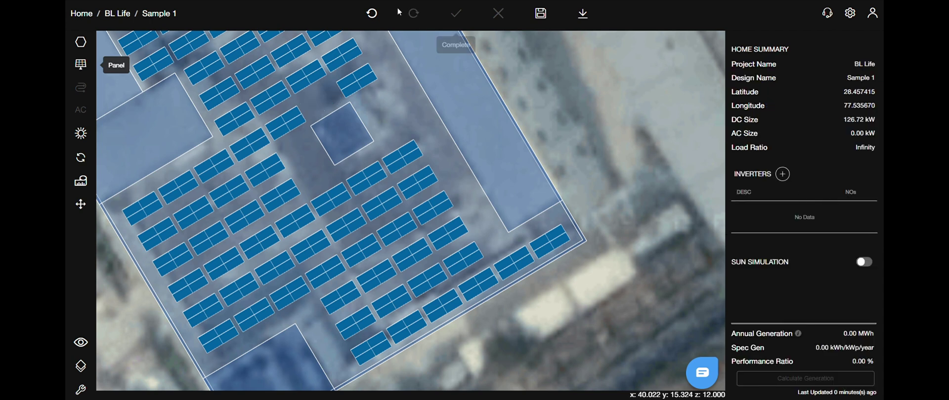
click(374, 14)
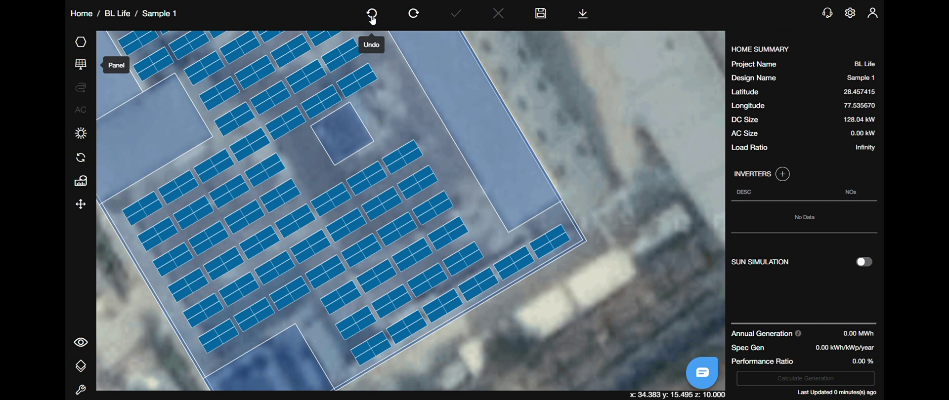
Select the seven tables in the row along the roof's northern edge.
scroll(637, 122, down, 2)
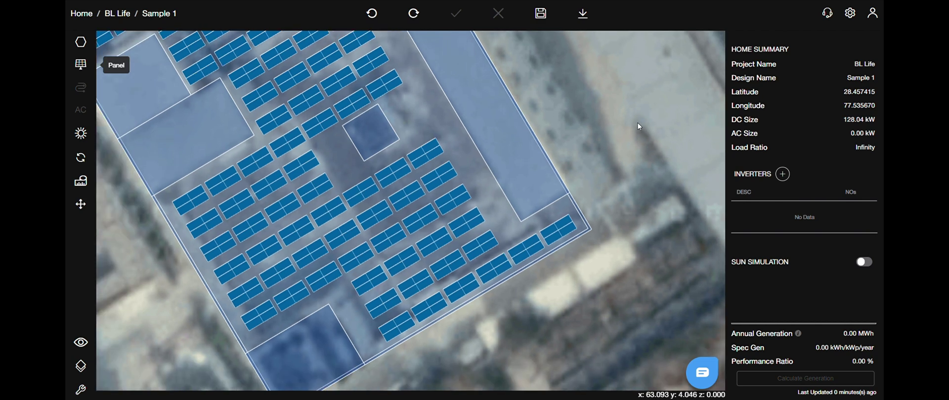
scroll(507, 149, up, 2)
drag(403, 147, 459, 220)
drag(265, 62, 325, 150)
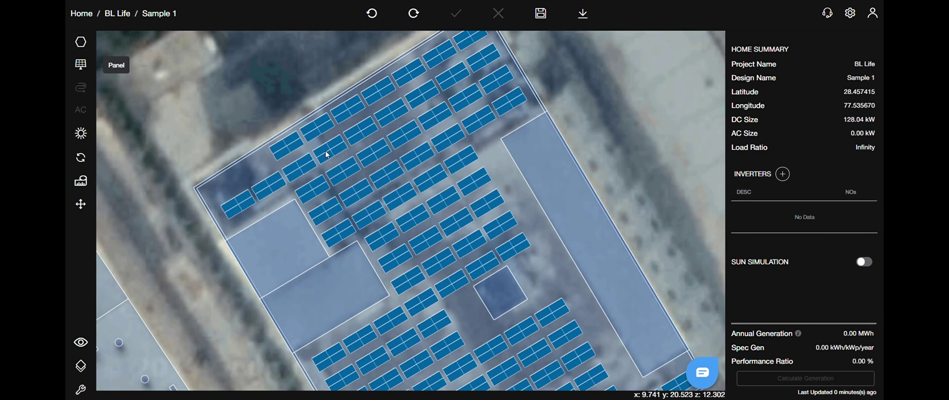
scroll(278, 140, up, 3)
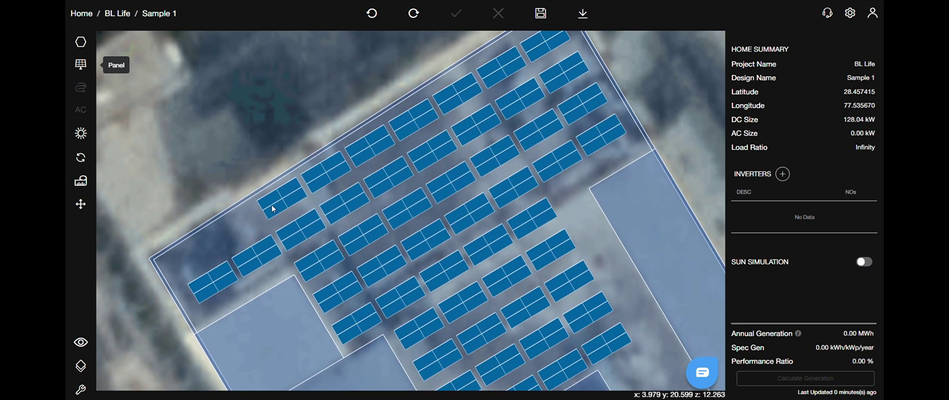
scroll(272, 206, up, 2)
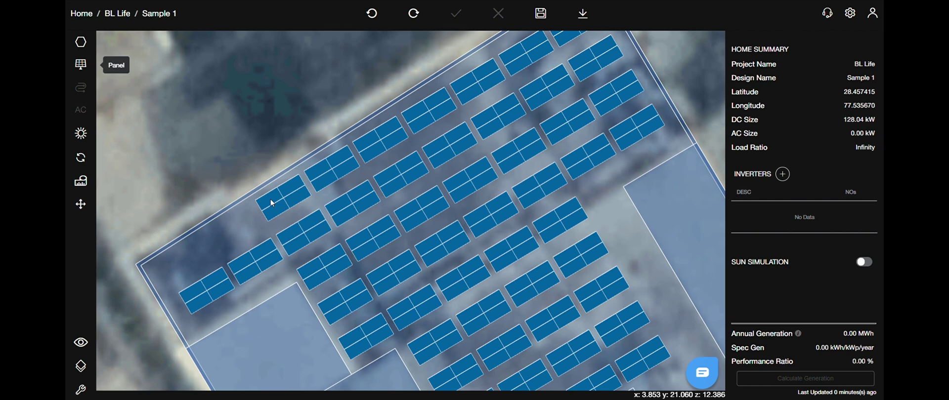
click(271, 203)
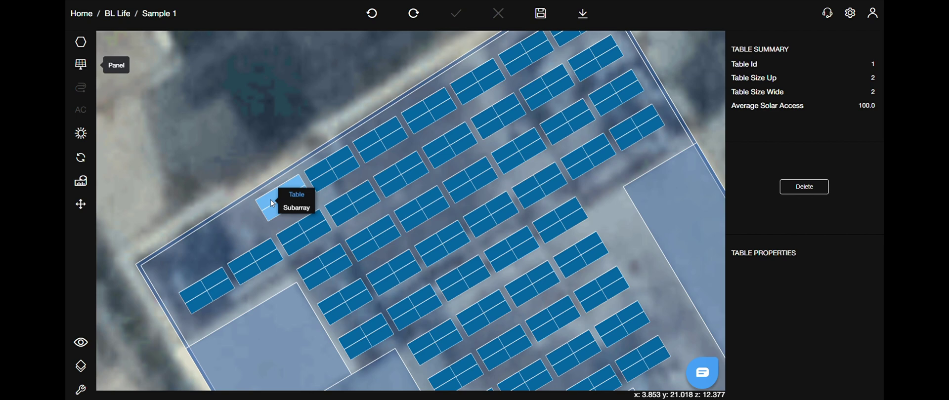
click(296, 208)
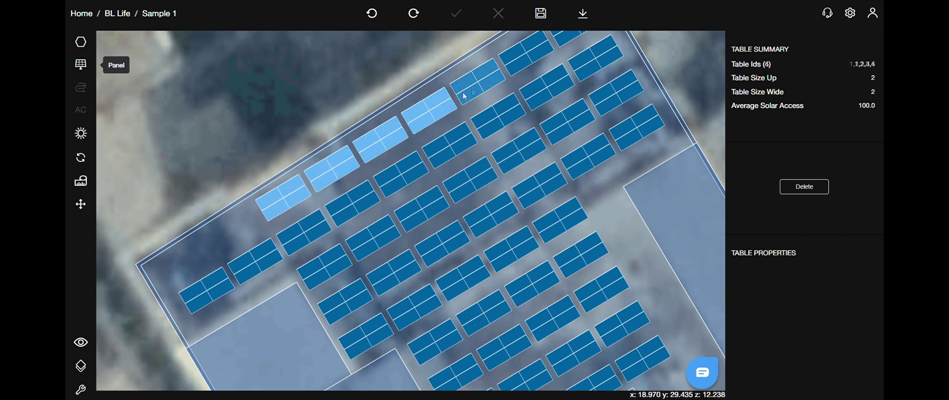
Move the seven selected tables along the northern roof edge toward the roof's western corner.
scroll(313, 220, down, 3)
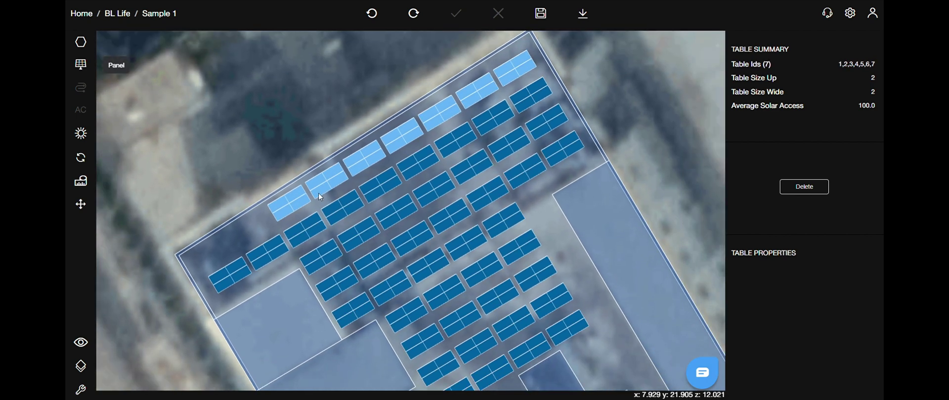
drag(320, 192, 287, 210)
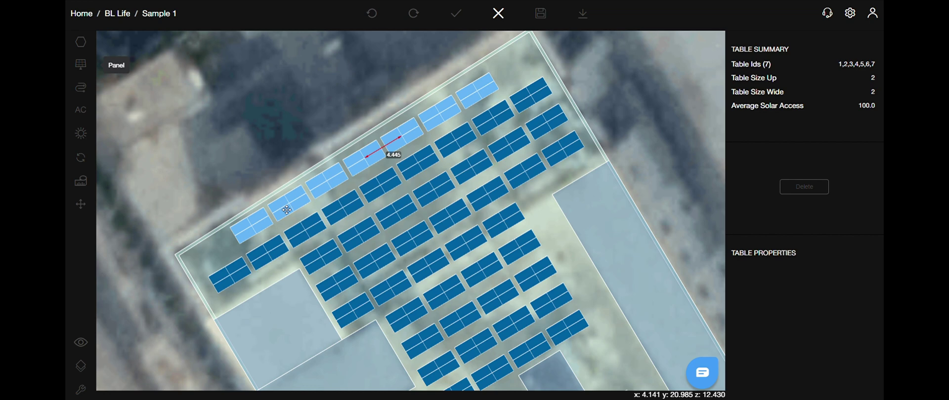
drag(286, 210, 291, 207)
Move the single table just above the long rectangular block slightly toward the roof's eastern edge.
drag(673, 203, 576, 151)
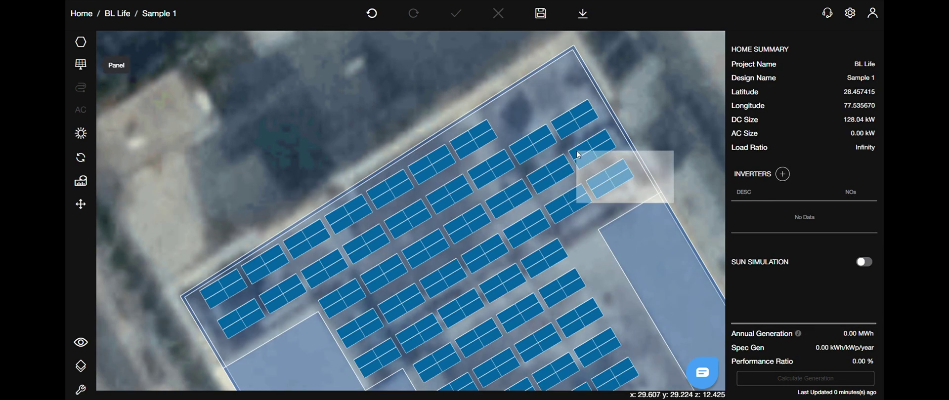
scroll(611, 188, up, 2)
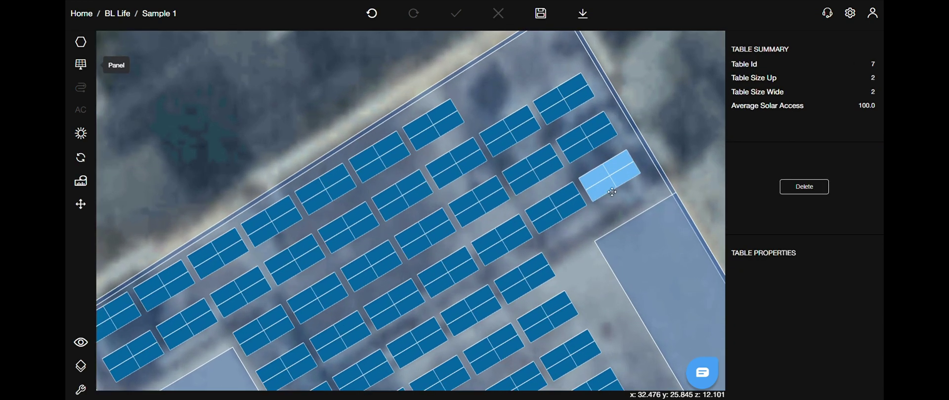
click(613, 193)
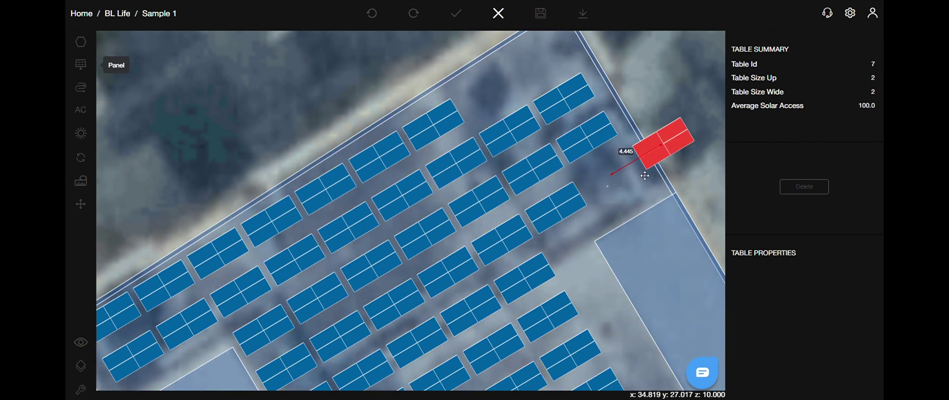
click(640, 171)
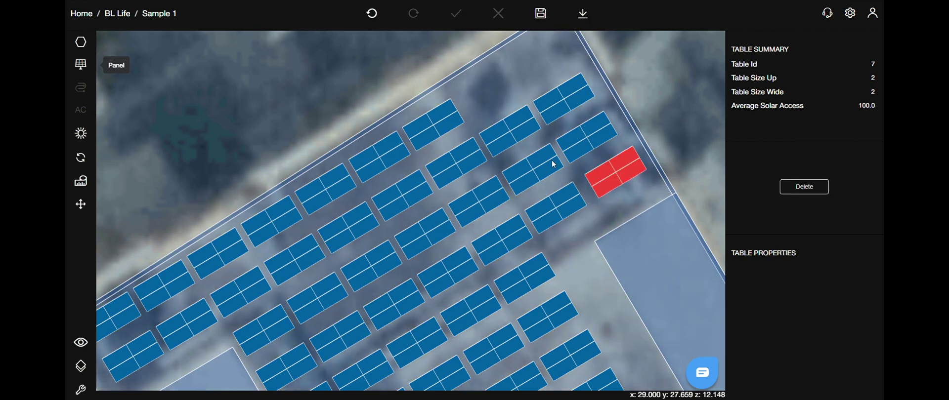
Select all tables on the northern part of the roof with the Lasso Tool, outlining around the adjacent rectangular blocks.
scroll(539, 157, down, 1)
scroll(524, 153, down, 2)
scroll(381, 105, down, 2)
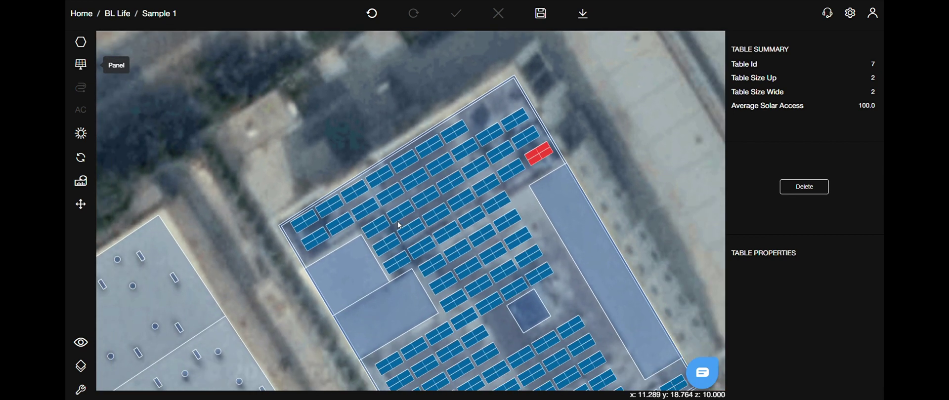
right_drag(396, 222, 406, 199)
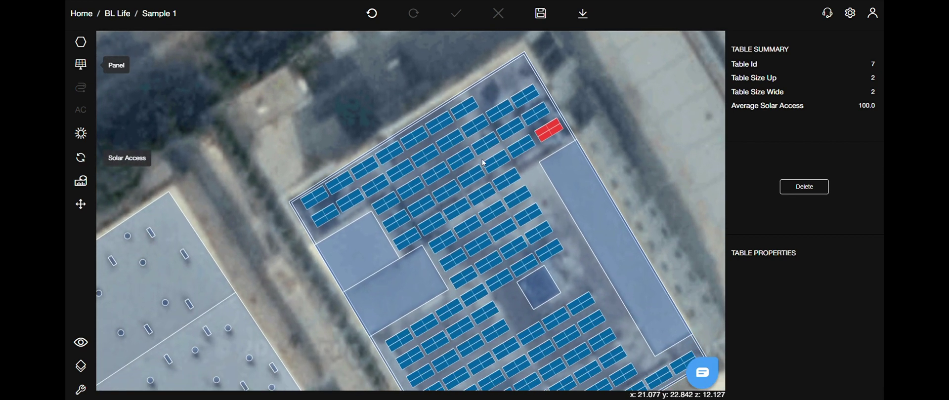
scroll(469, 231, up, 1)
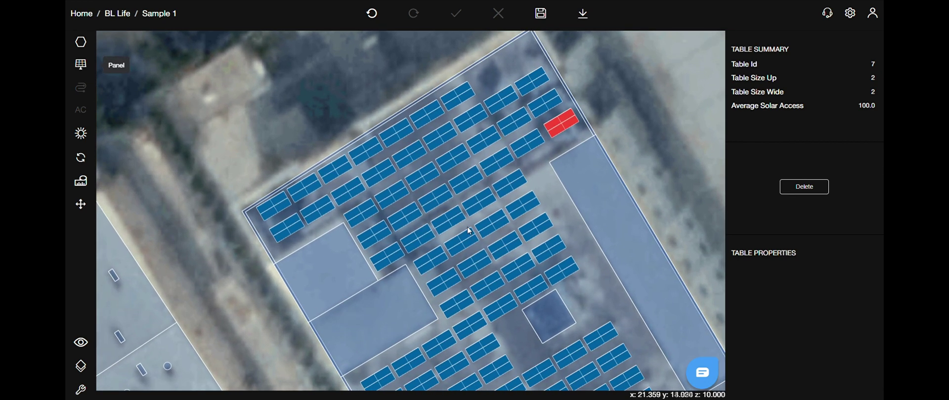
click(87, 208)
click(242, 211)
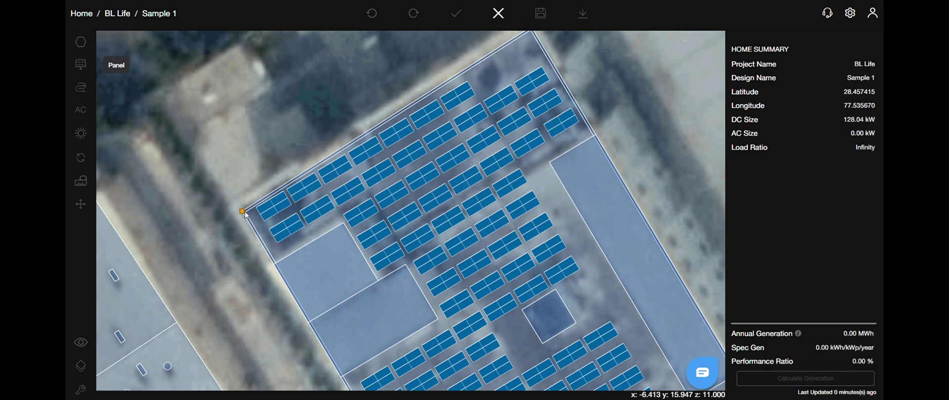
click(275, 264)
click(343, 224)
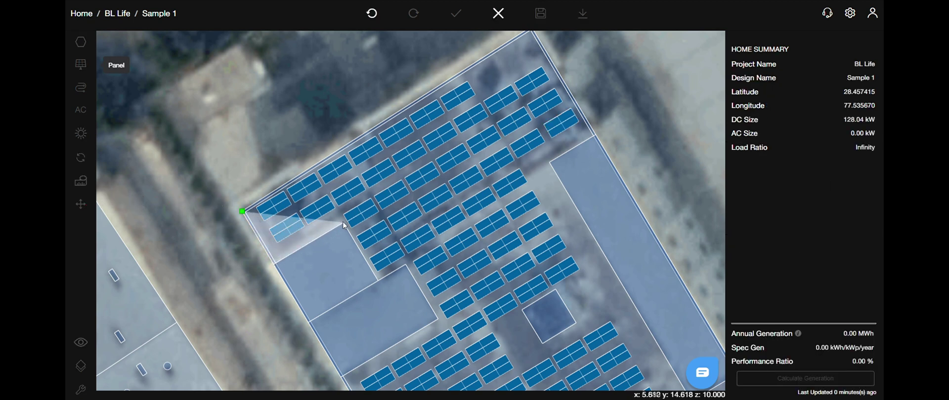
click(376, 282)
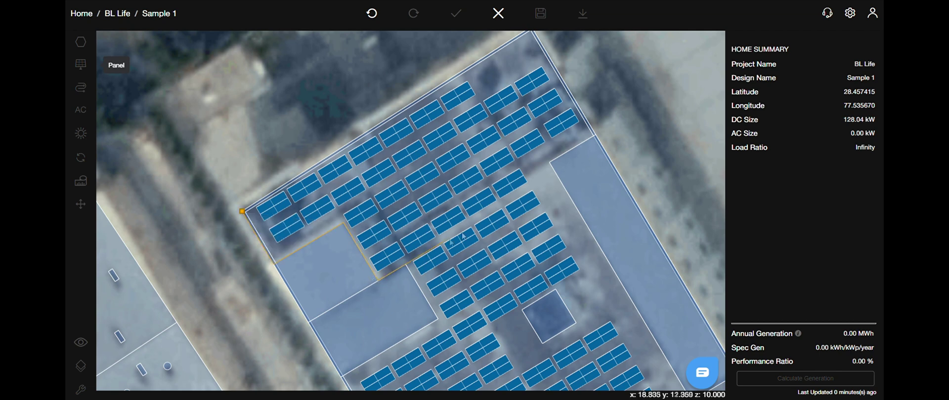
click(553, 159)
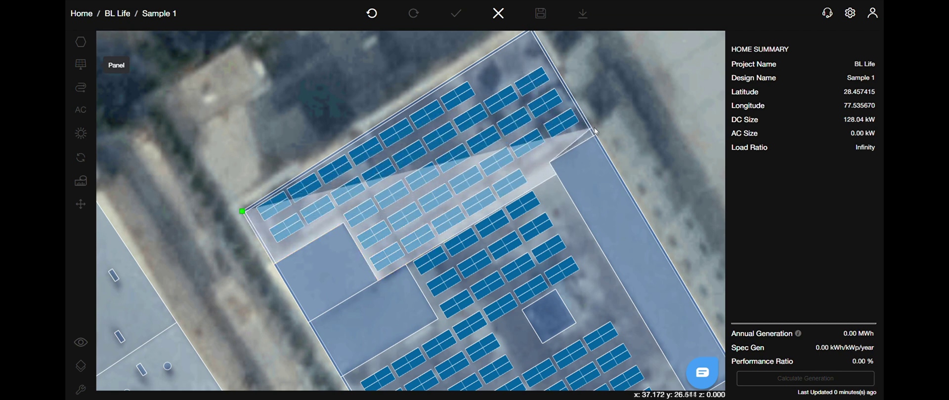
click(595, 134)
scroll(560, 89, down, 2)
right_drag(539, 53, 546, 118)
scroll(546, 119, up, 3)
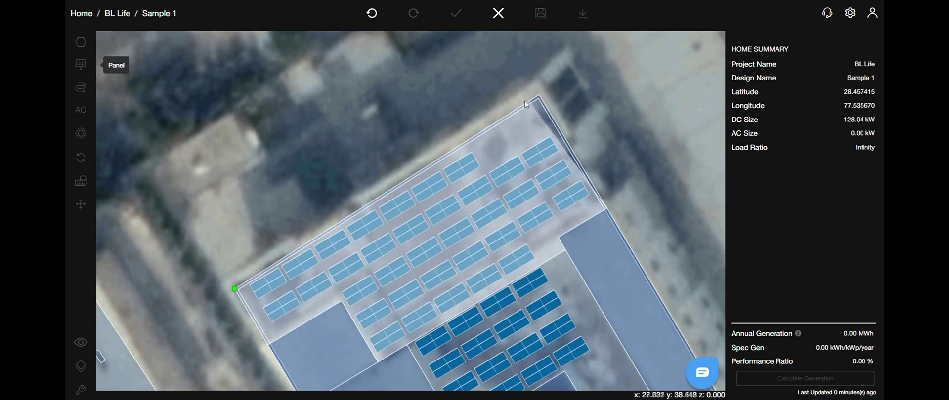
click(234, 289)
scroll(380, 279, up, 1)
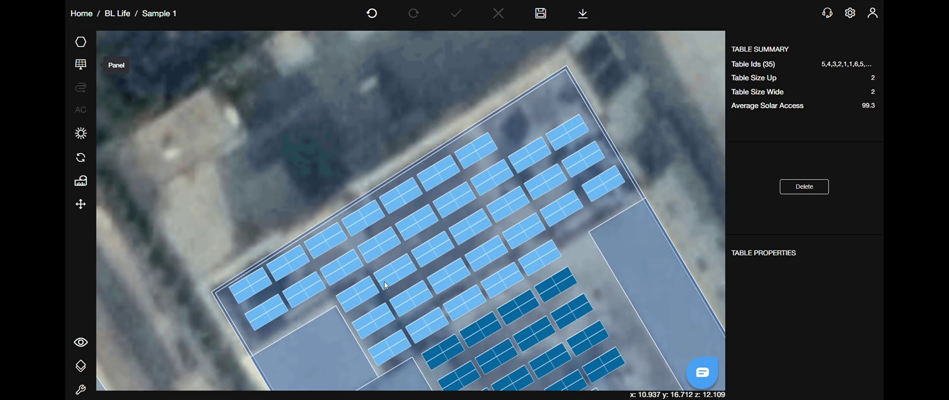
Move the 35 selected tables slightly toward the roof's northern edge and clear the selection.
drag(386, 286, 371, 239)
click(371, 207)
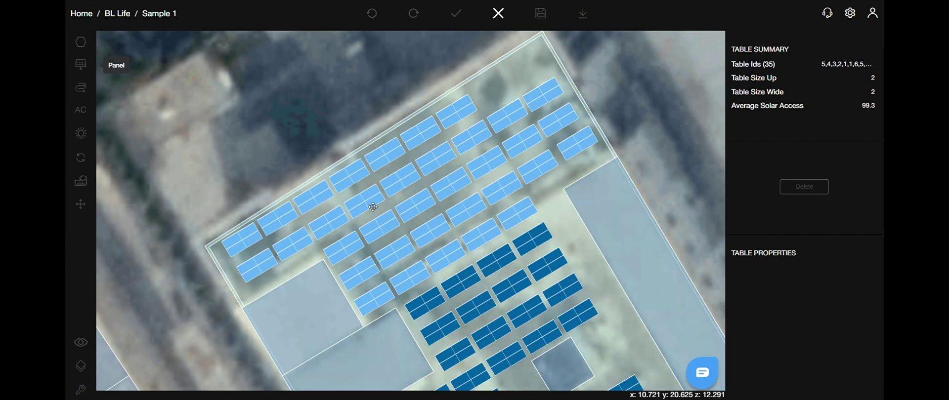
click(365, 200)
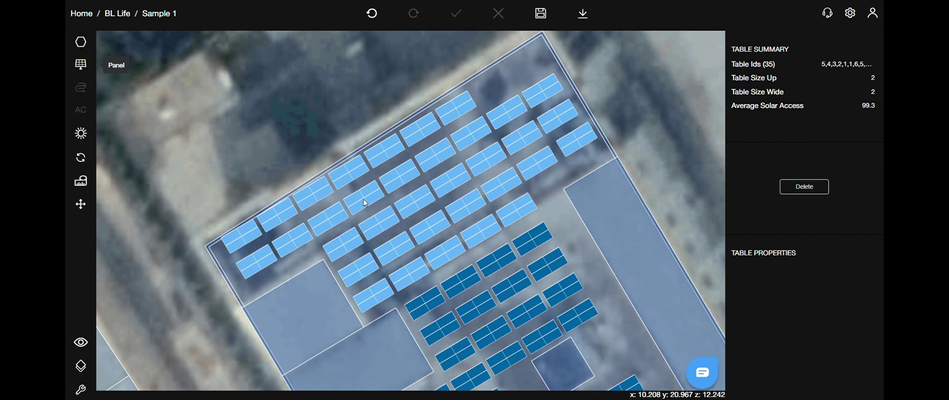
scroll(363, 199, down, 5)
click(289, 270)
scroll(290, 270, down, 1)
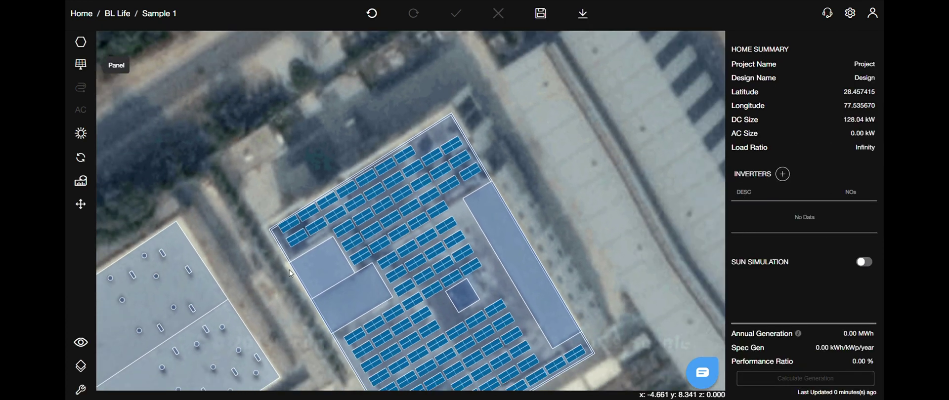
Start Auto Panel Placement for the neighbouring building with the two-part roof.
scroll(289, 270, down, 2)
right_drag(307, 265, 346, 217)
scroll(375, 209, up, 3)
scroll(373, 207, down, 2)
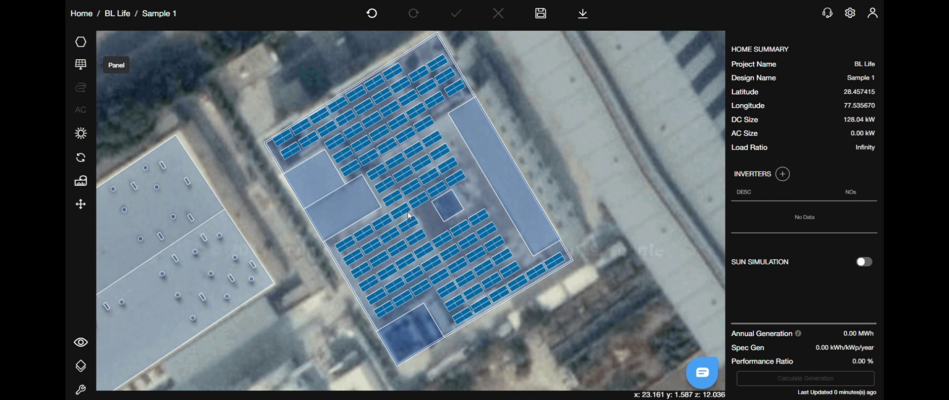
scroll(408, 212, up, 3)
scroll(408, 212, down, 4)
right_drag(249, 270, 274, 265)
drag(275, 268, 447, 221)
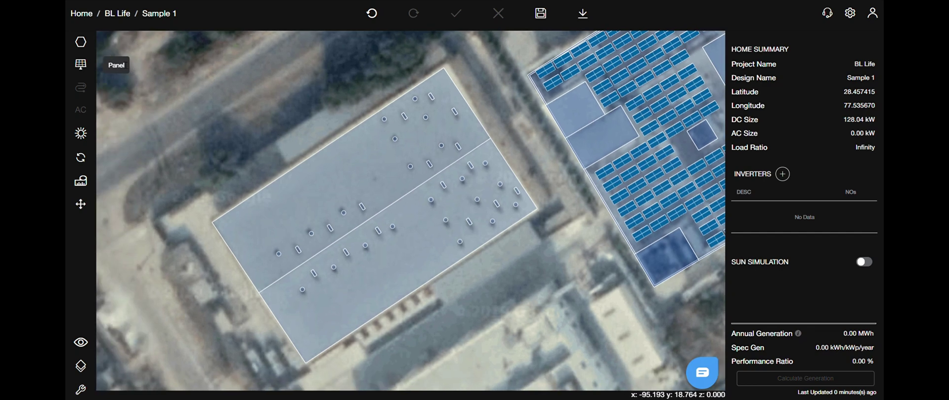
click(83, 65)
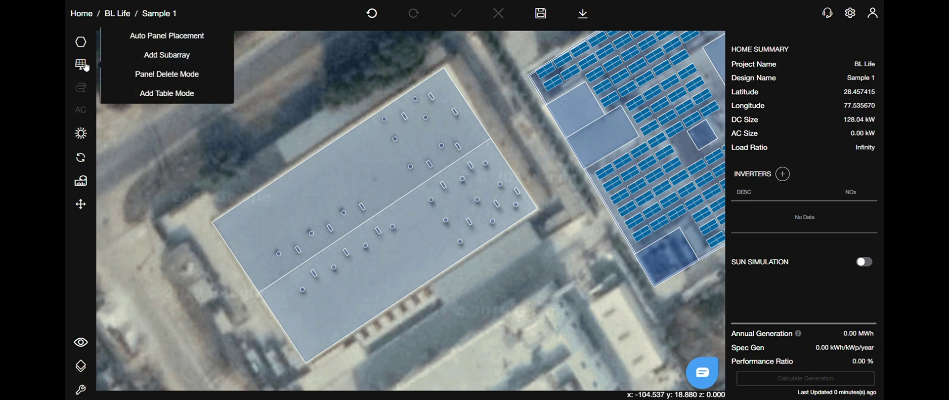
click(133, 43)
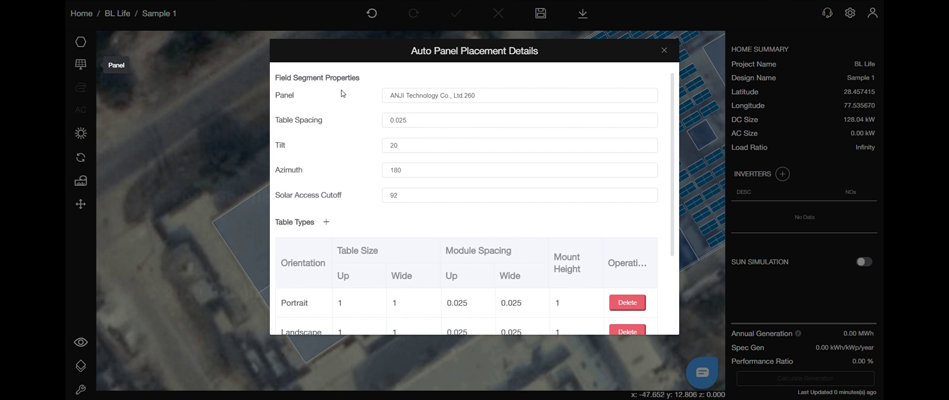
Search the panel list for WAAREE modules and filter the results to 330–350 W.
click(438, 98)
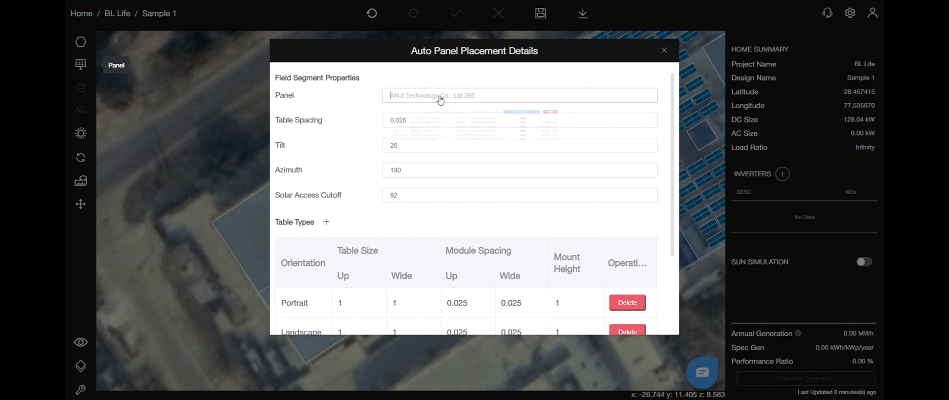
scroll(433, 181, down, 5)
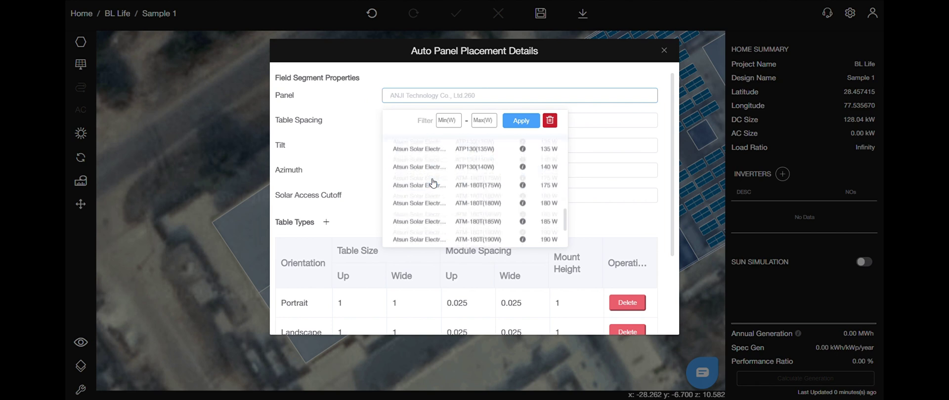
text(WAAREE)
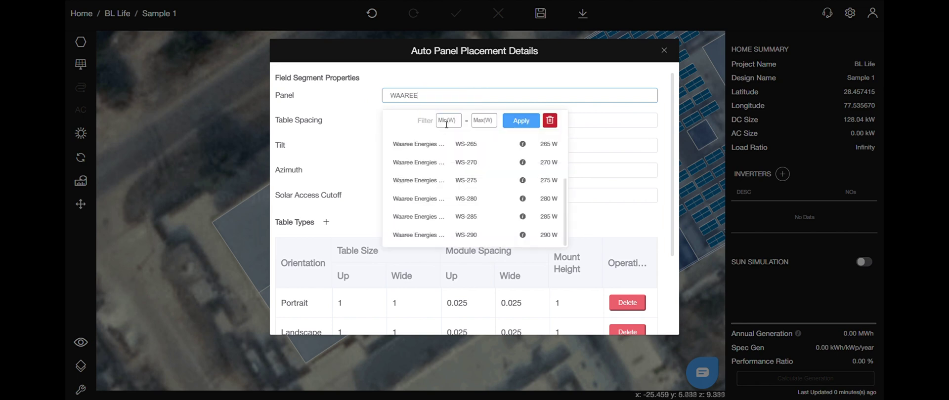
click(449, 120)
text(330)
key(Tab)
text(300)
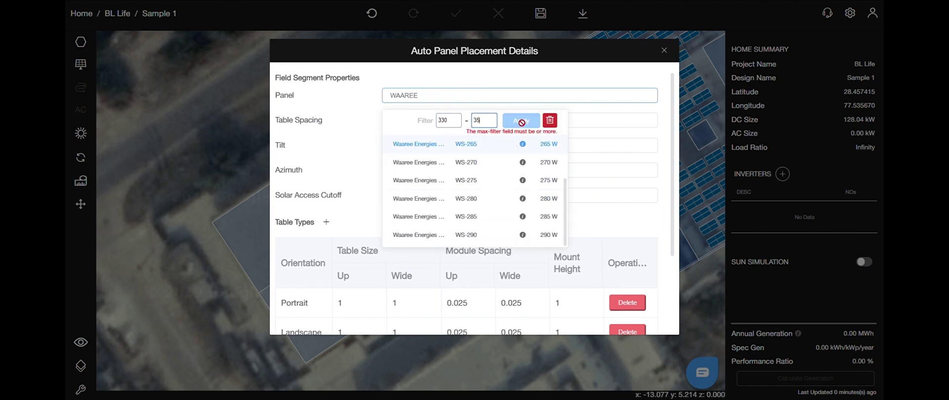
text(0)
click(521, 122)
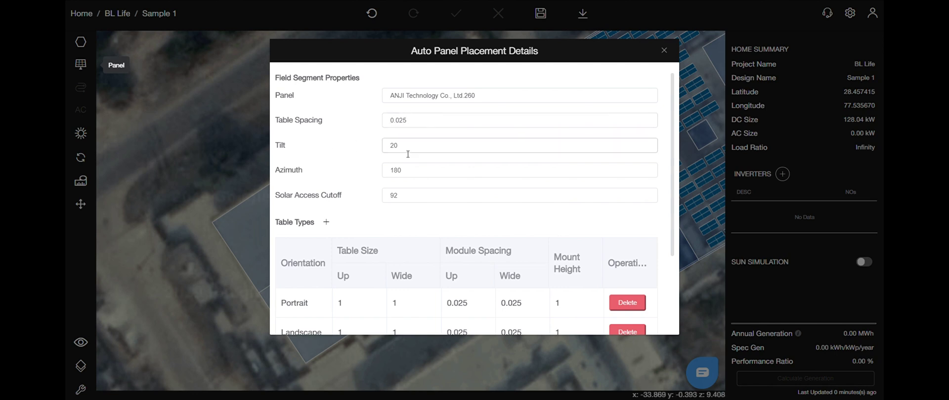
Set the placement tilt to 15 and the solar access cutoff to 94.
double_click(408, 154)
text(15)
click(401, 171)
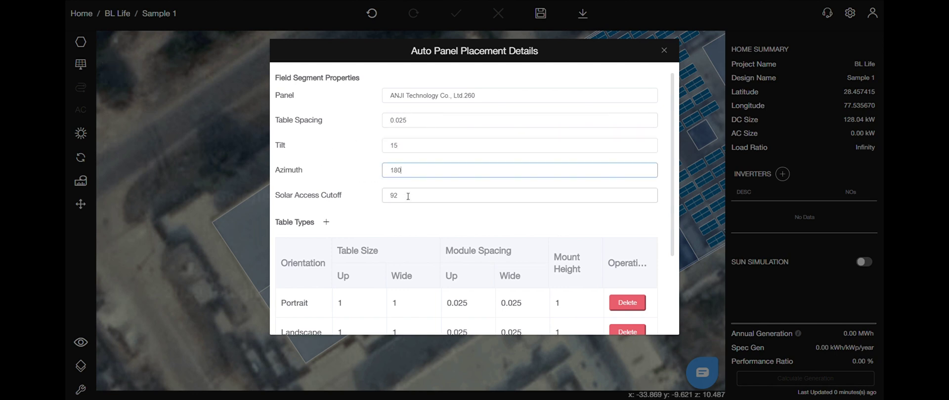
click(408, 201)
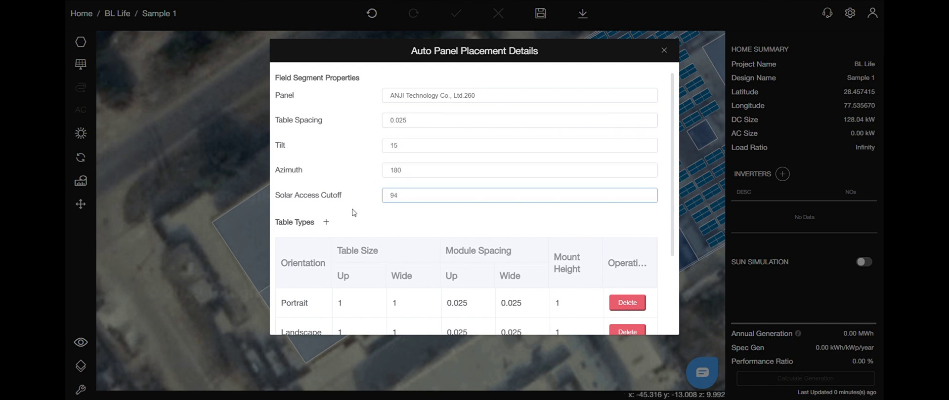
Add a landscape table type 3 modules up and 2 wide with a mount height of .2.
scroll(354, 212, down, 1)
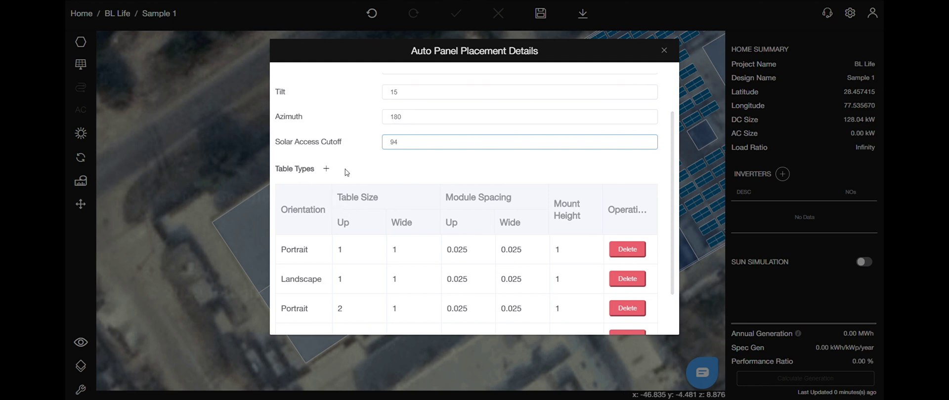
scroll(346, 172, down, 1)
click(326, 121)
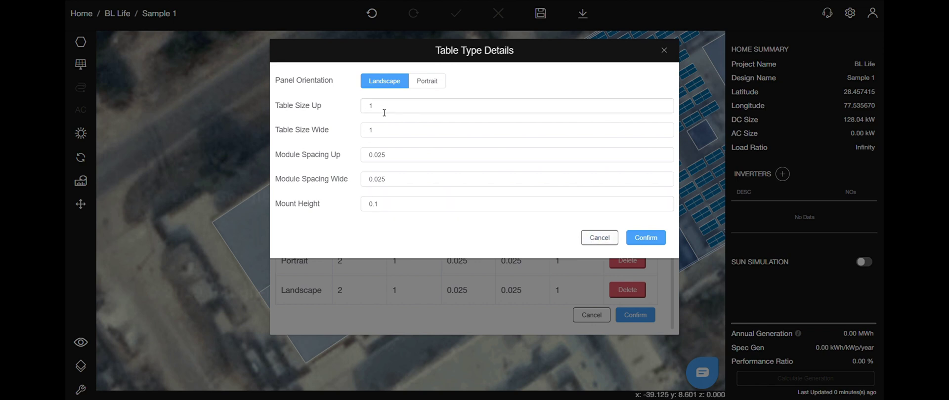
double_click(367, 113)
click(373, 135)
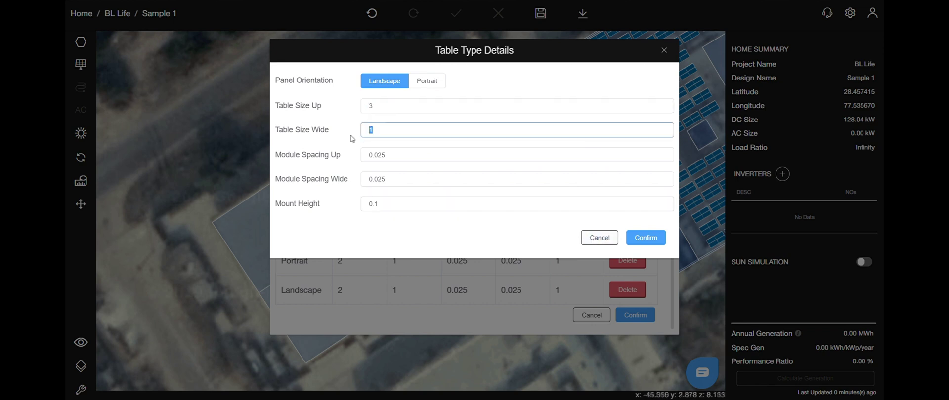
key(BackSpace)
text(2)
double_click(420, 211)
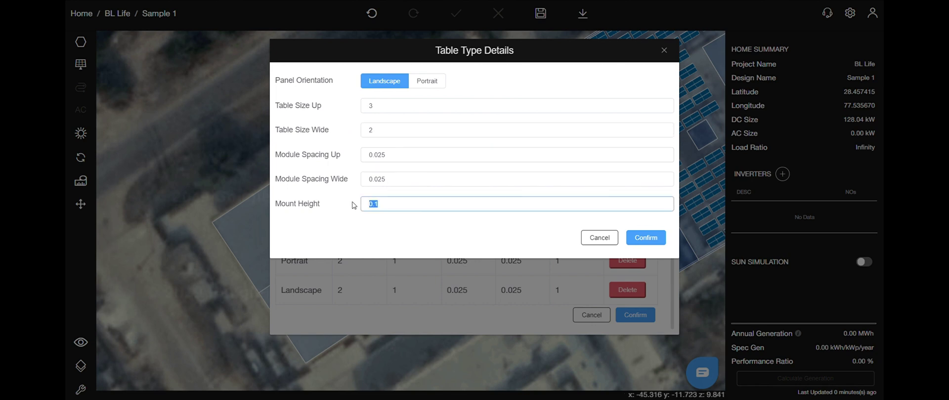
key(BackSpace)
text(.2)
click(646, 238)
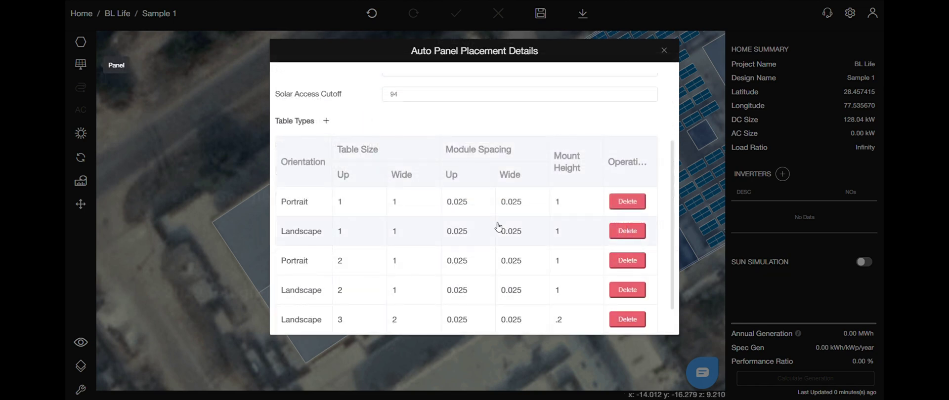
Confirm the placement settings and run auto panel placement on the northern half of the two-part roof.
scroll(496, 227, down, 1)
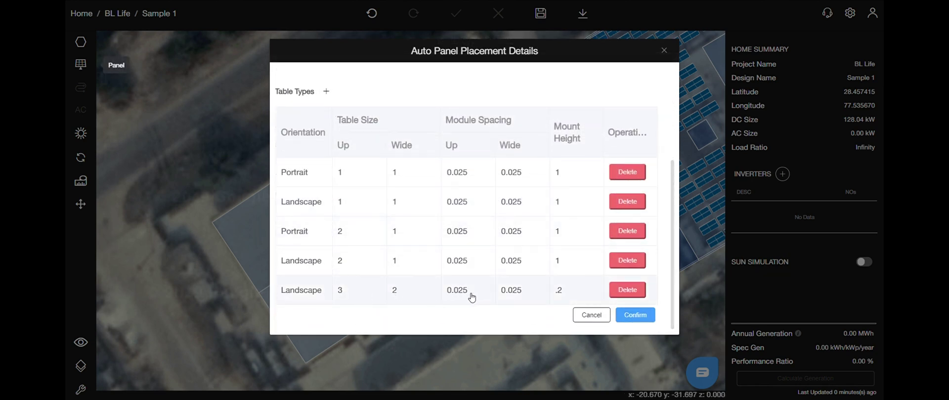
click(638, 315)
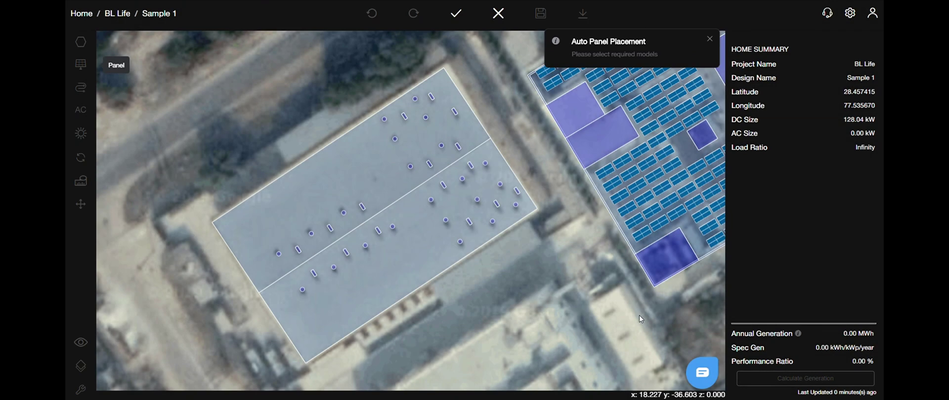
click(359, 174)
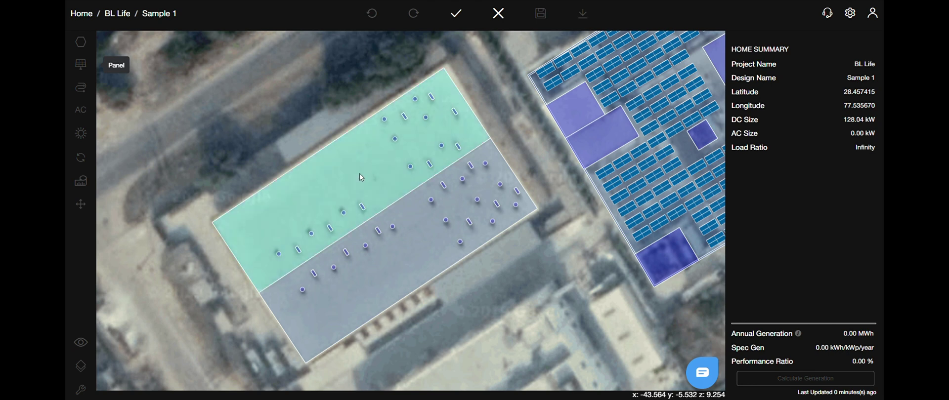
click(460, 19)
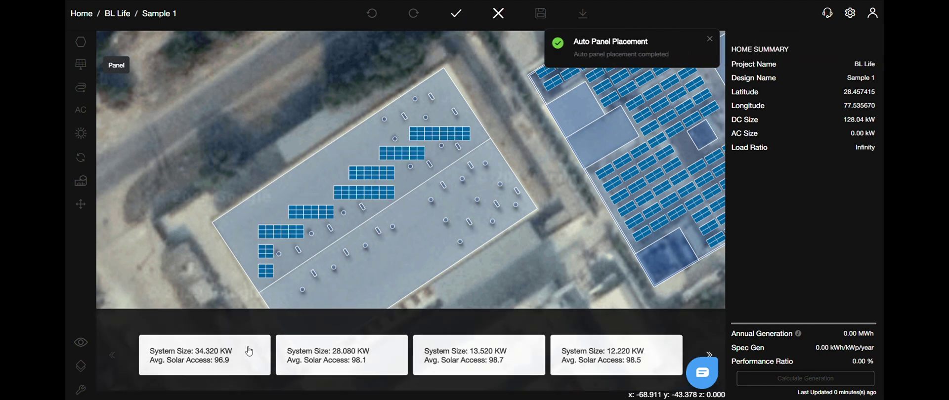
Browse the proposed panel layouts and accept the one with the 34.320 kW system size.
drag(645, 360, 557, 361)
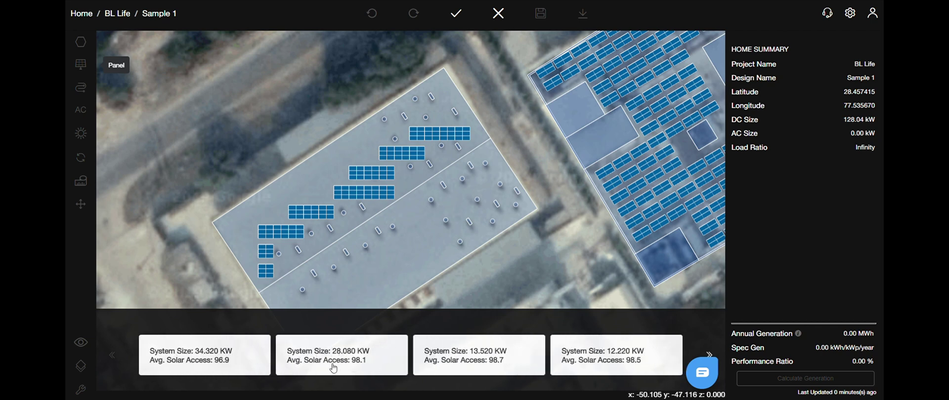
drag(655, 360, 420, 358)
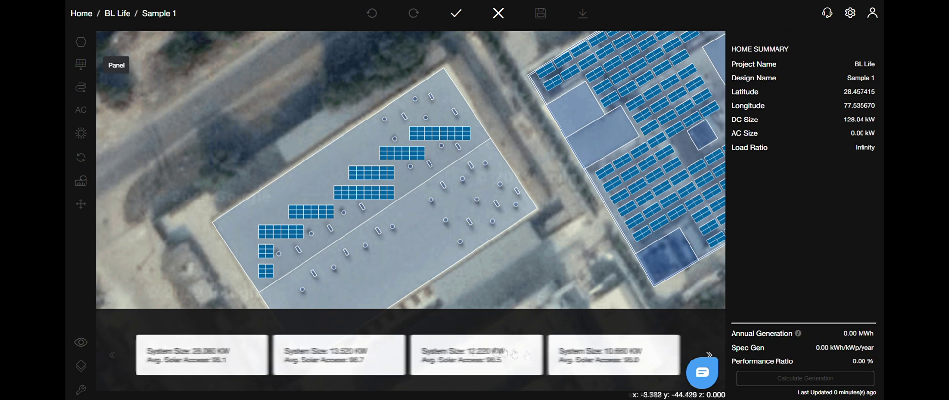
drag(200, 361, 256, 357)
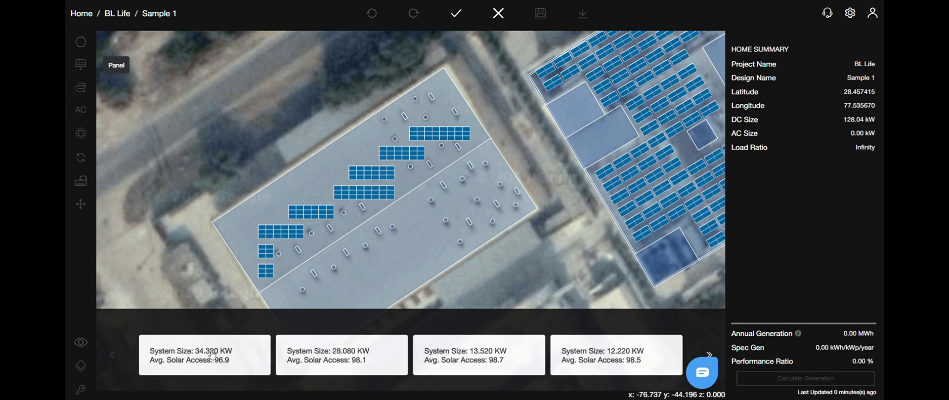
click(456, 14)
mouse_move(81, 65)
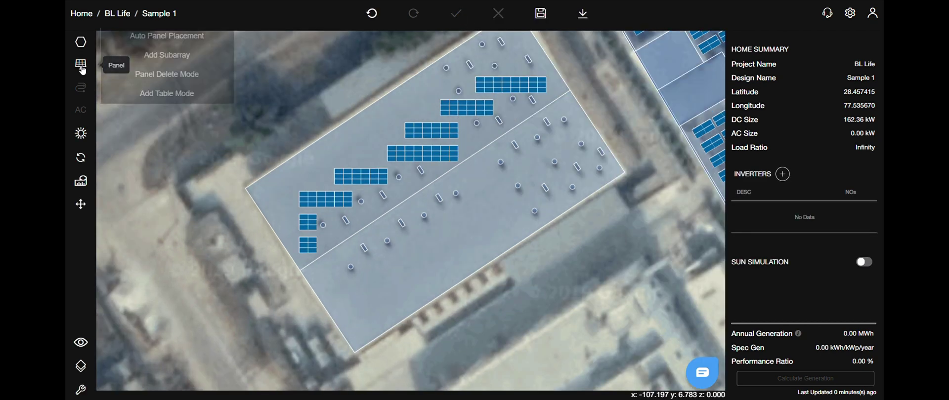
click(152, 55)
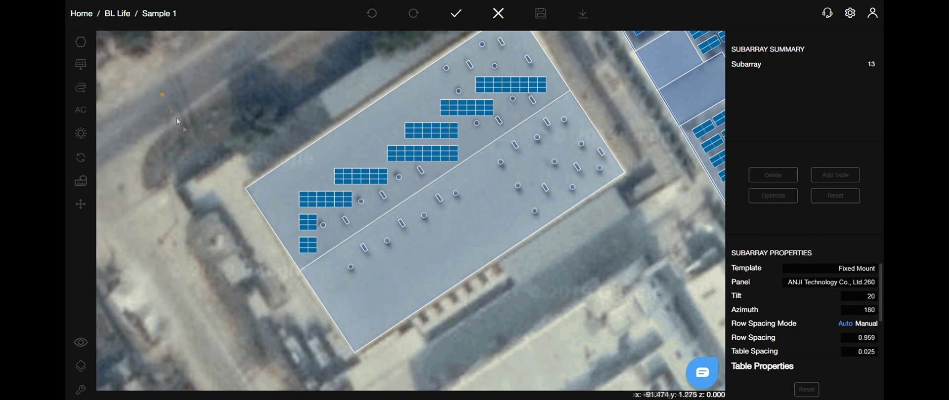
click(499, 13)
Draw a four-cornered subarray about 35.11 long and 18.5 wide over the western part of the roof's southern half.
click(354, 126)
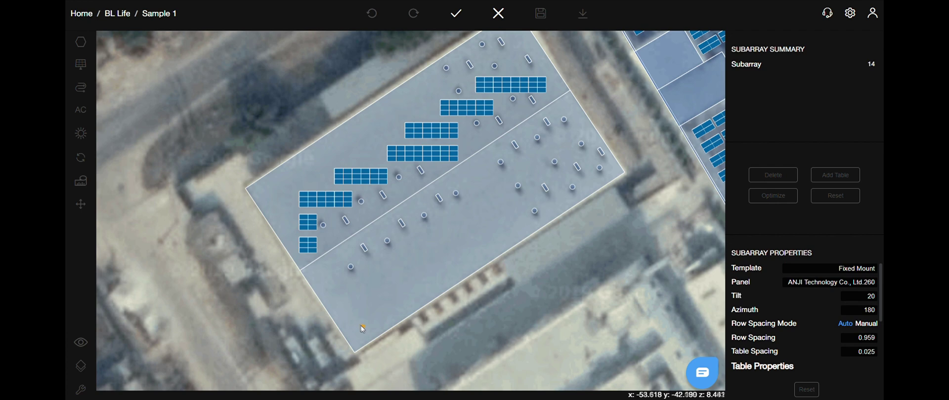
right_drag(354, 336, 347, 309)
scroll(347, 310, up, 3)
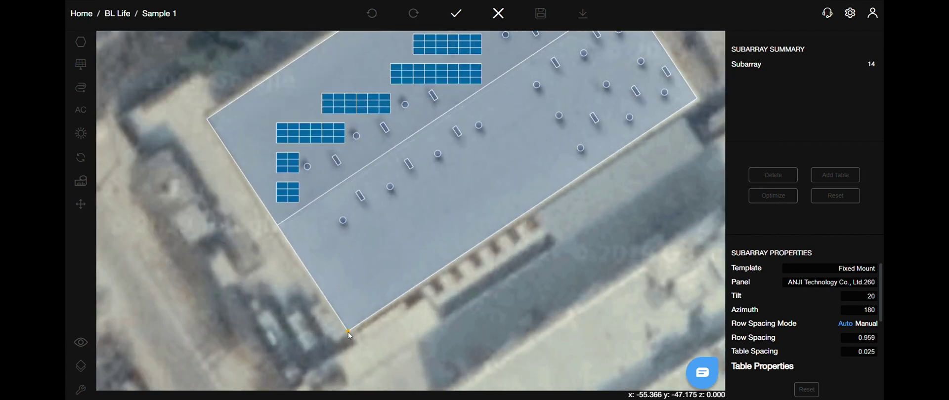
click(350, 336)
scroll(321, 296, up, 2)
scroll(267, 222, up, 2)
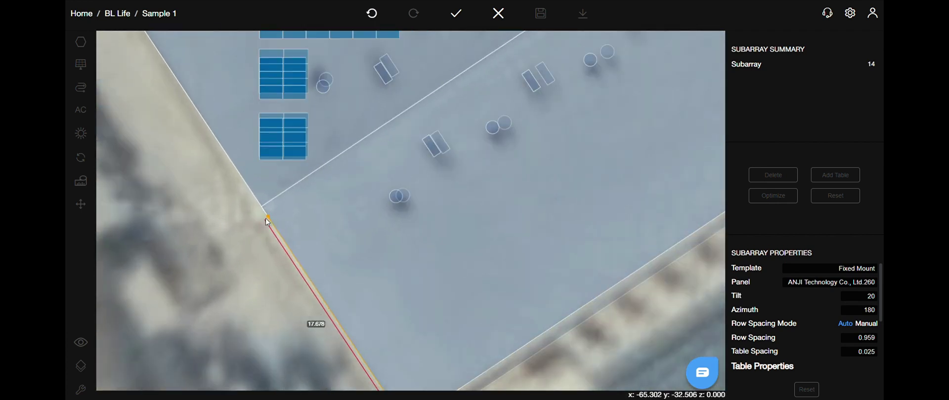
scroll(267, 223, up, 1)
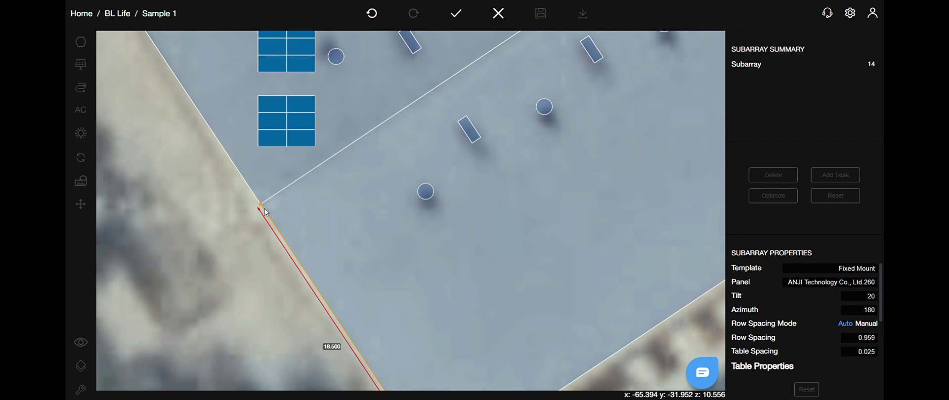
click(262, 207)
scroll(395, 147, down, 1)
right_drag(458, 108, 262, 218)
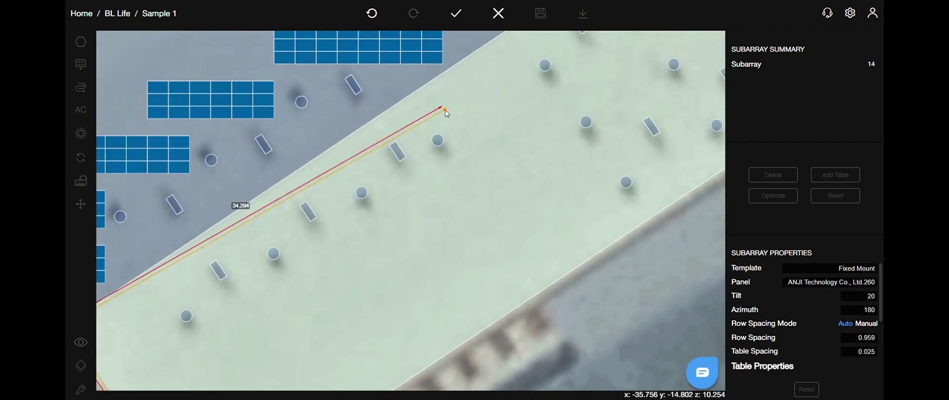
click(436, 77)
scroll(491, 135, down, 3)
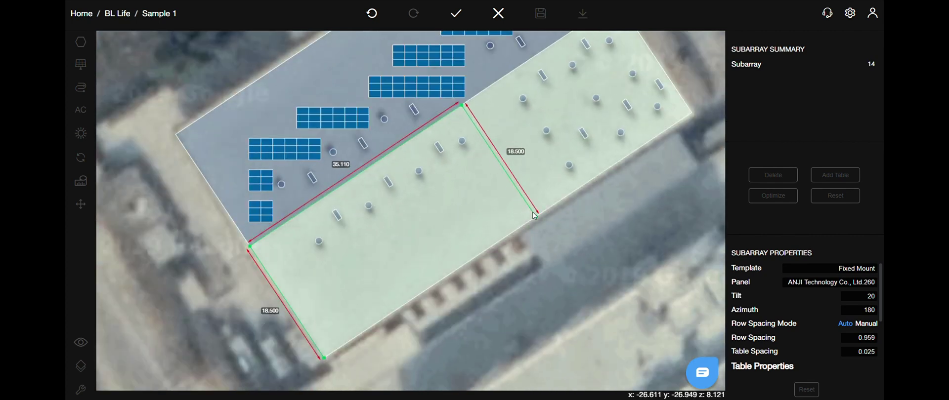
click(536, 216)
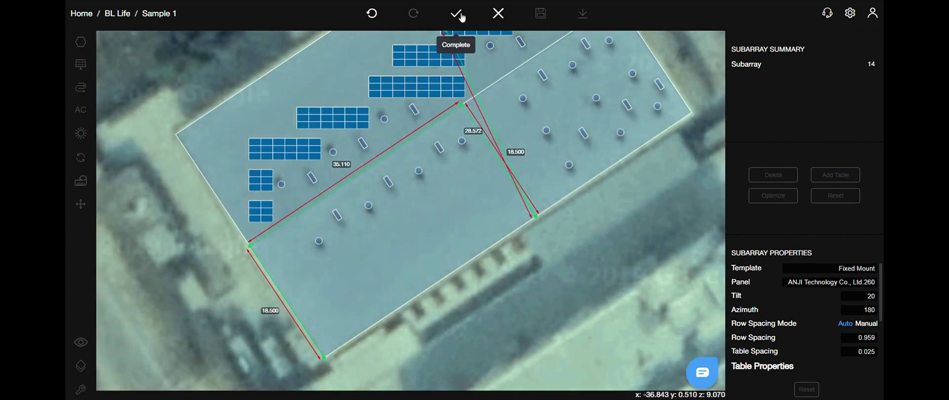
click(461, 15)
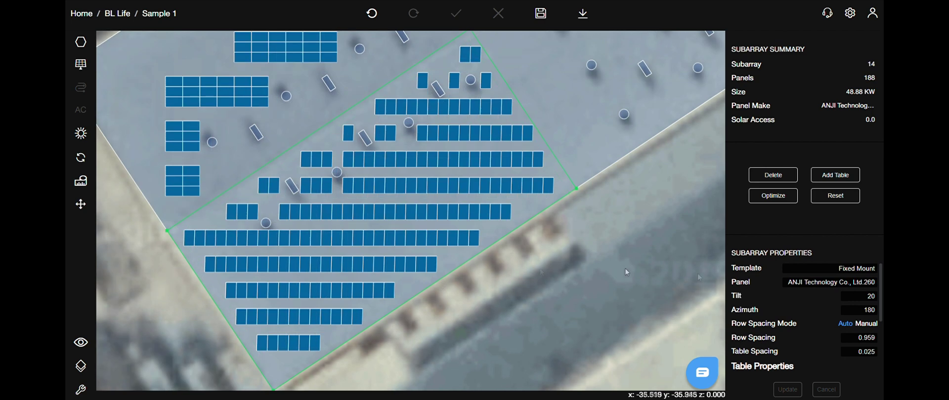
Change the new subarray's template to Flush Mount and update it.
click(834, 269)
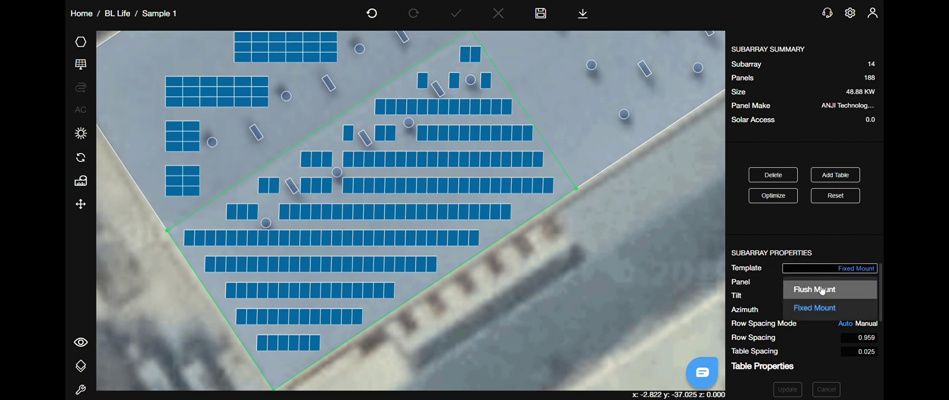
click(822, 291)
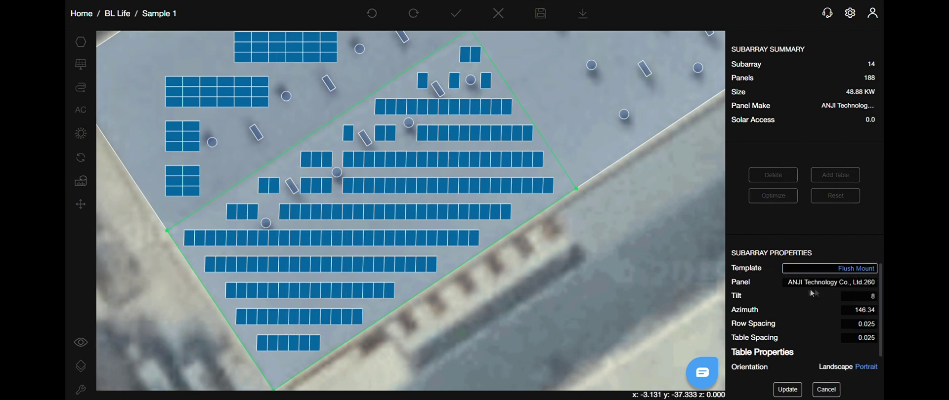
click(787, 390)
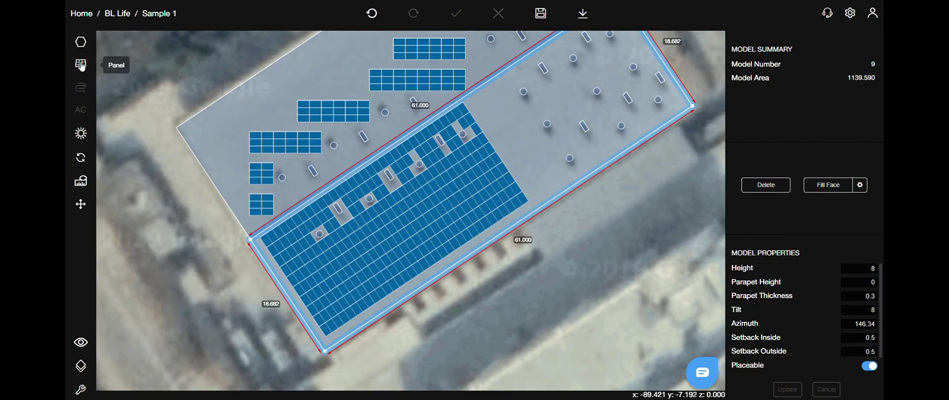
Delete one middle-row panel from each of two six-module-wide tables on the northern half of the roof.
click(81, 65)
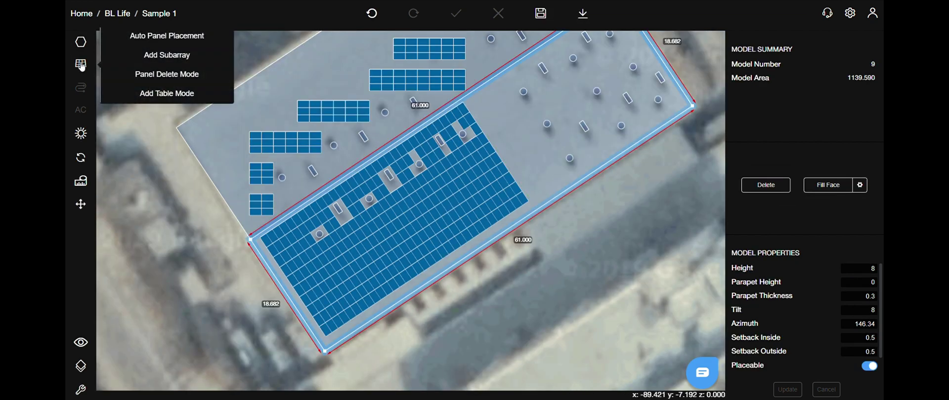
click(155, 75)
scroll(328, 115, up, 8)
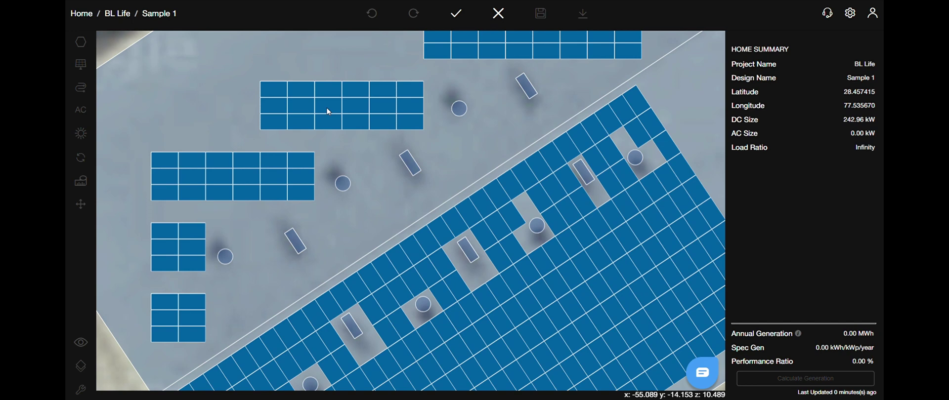
click(329, 108)
click(456, 13)
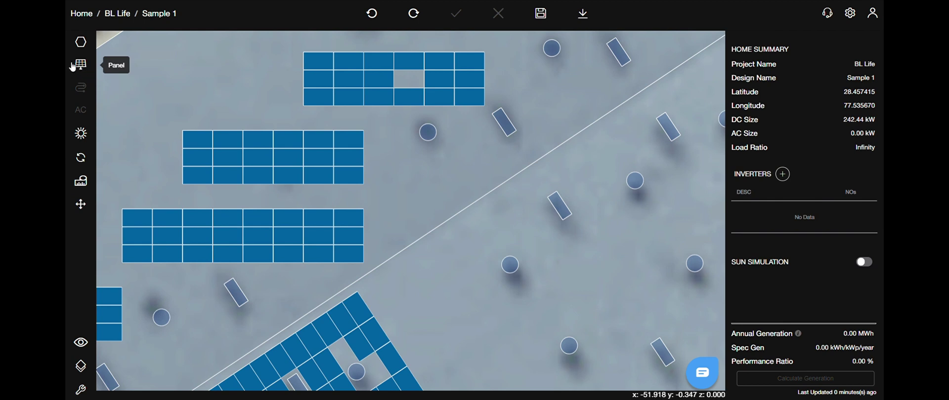
Add two single-module landscape tables, one below the other, beside the western end of the upper table with the missing panel.
click(80, 65)
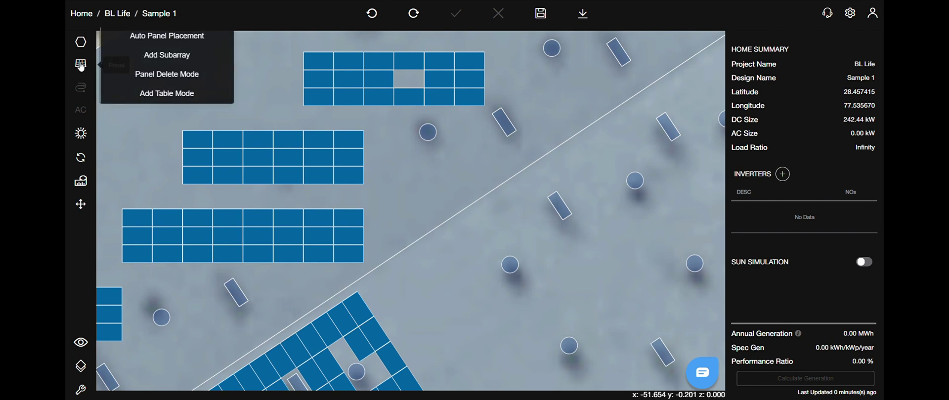
click(159, 94)
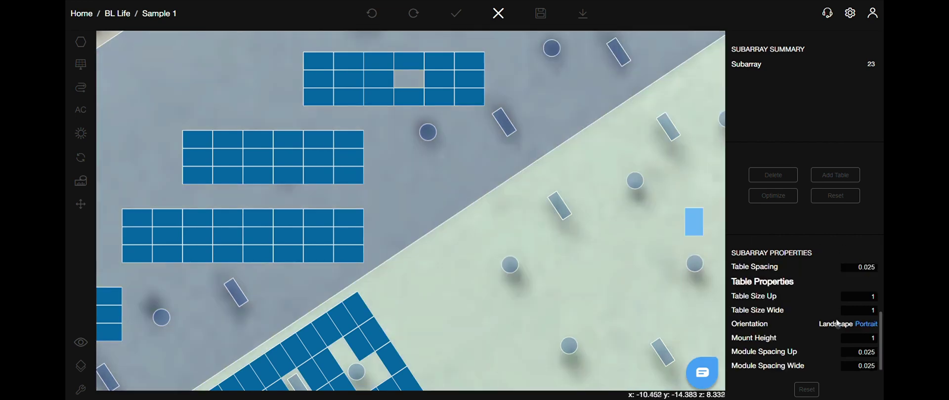
click(837, 324)
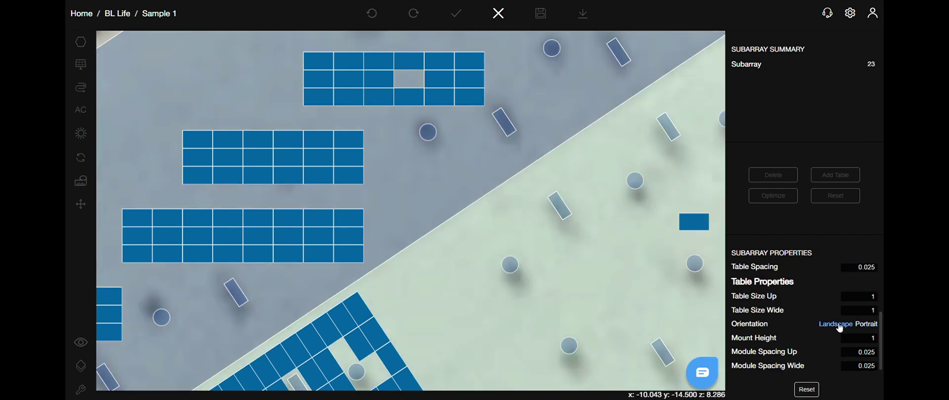
right_drag(356, 156, 501, 216)
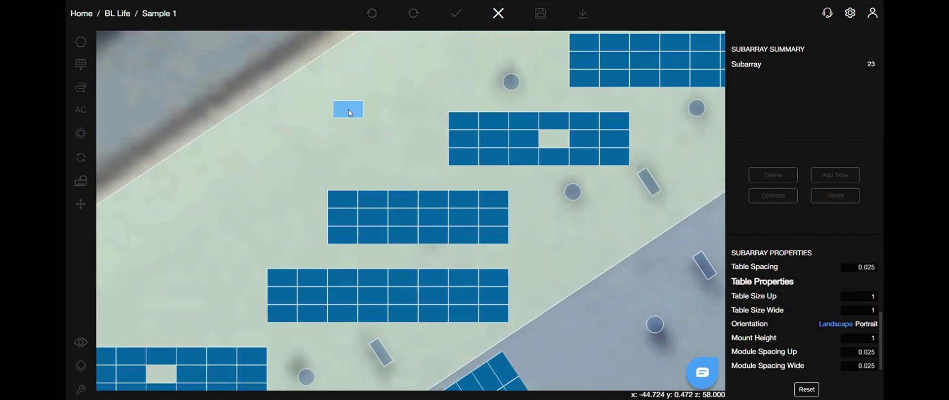
scroll(435, 123, up, 3)
scroll(433, 119, up, 1)
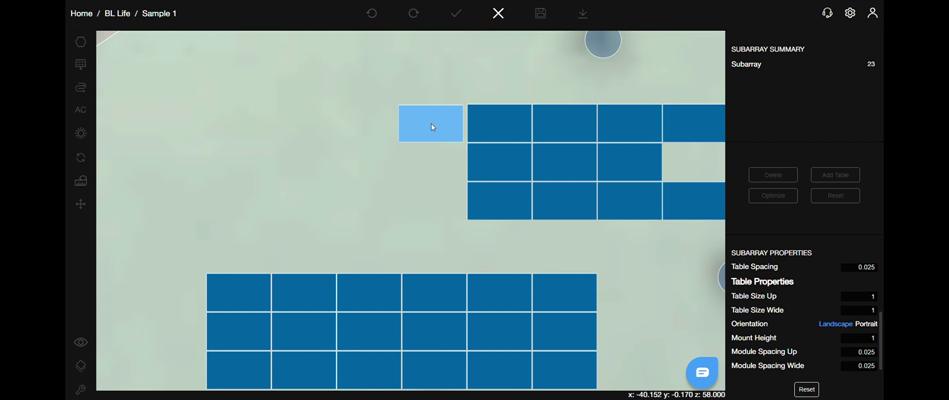
click(432, 123)
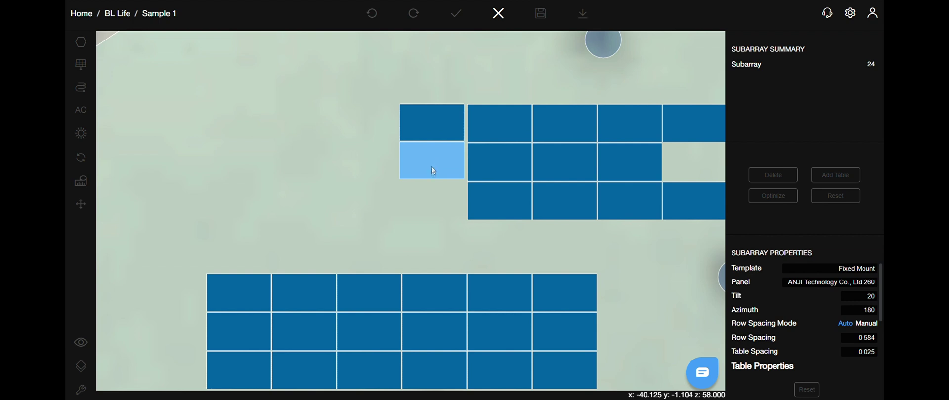
click(432, 167)
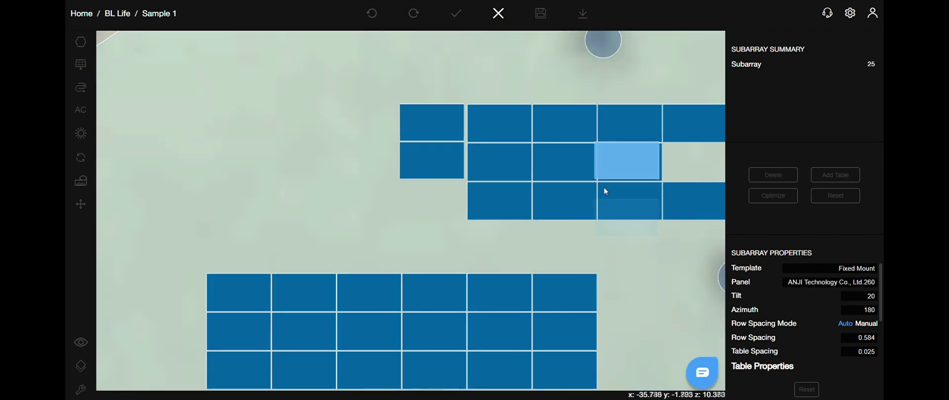
Set the table size to 3 up, place one such table over the two single modules, and finish adding tables.
scroll(840, 333, down, 3)
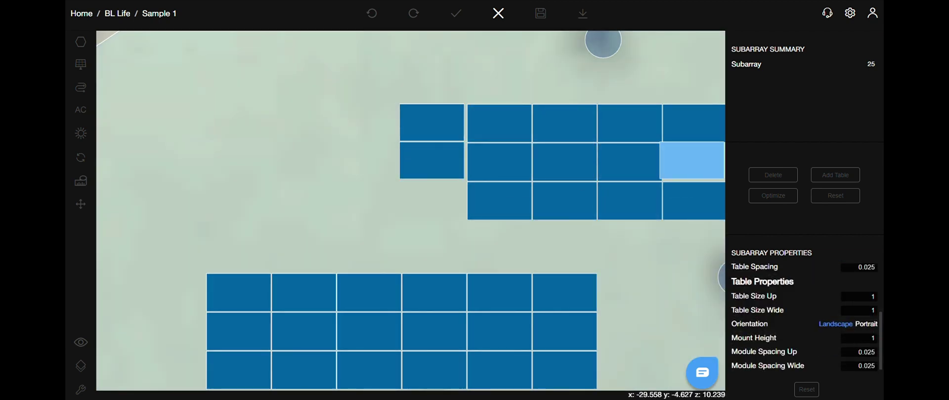
click(859, 296)
text(3)
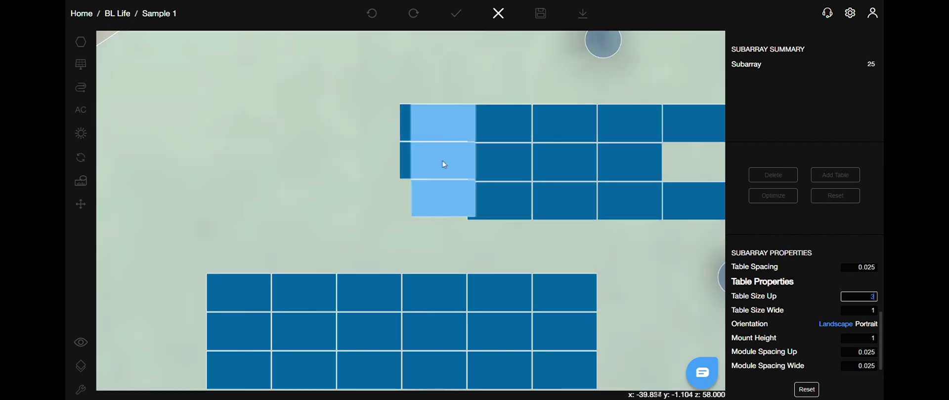
click(432, 161)
scroll(431, 171, down, 5)
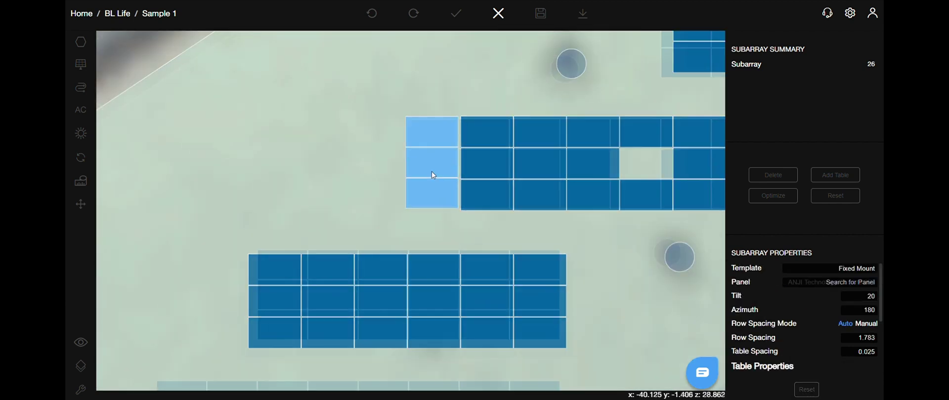
click(500, 14)
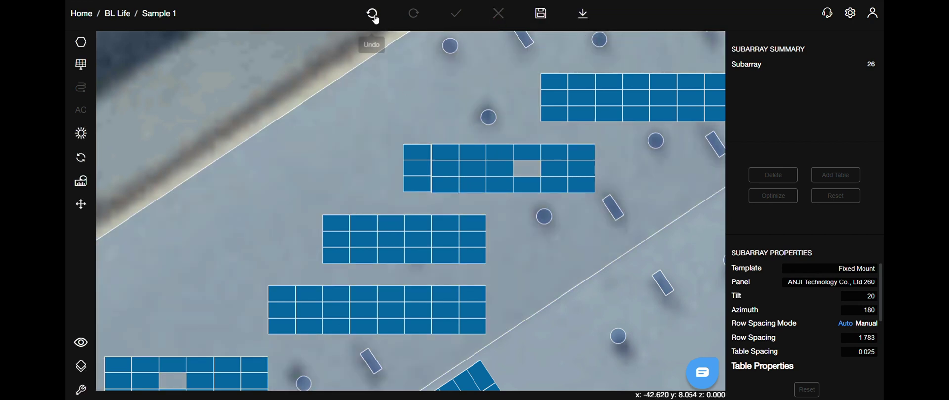